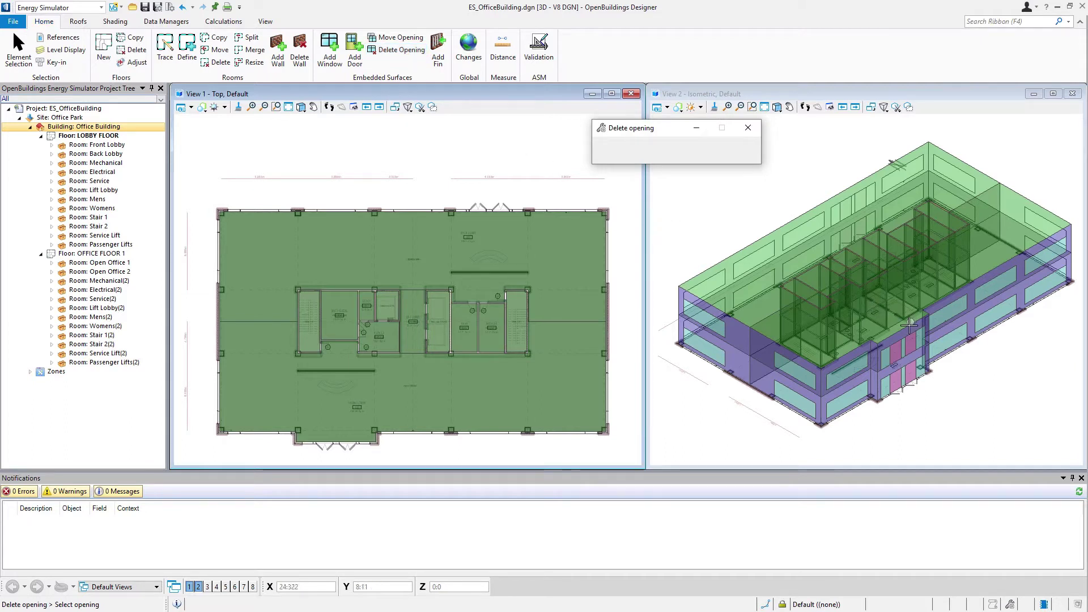
- Delete the two door openings from the OFFICE FLOOR 1 exposed wall above the building entrance
click(898, 352)
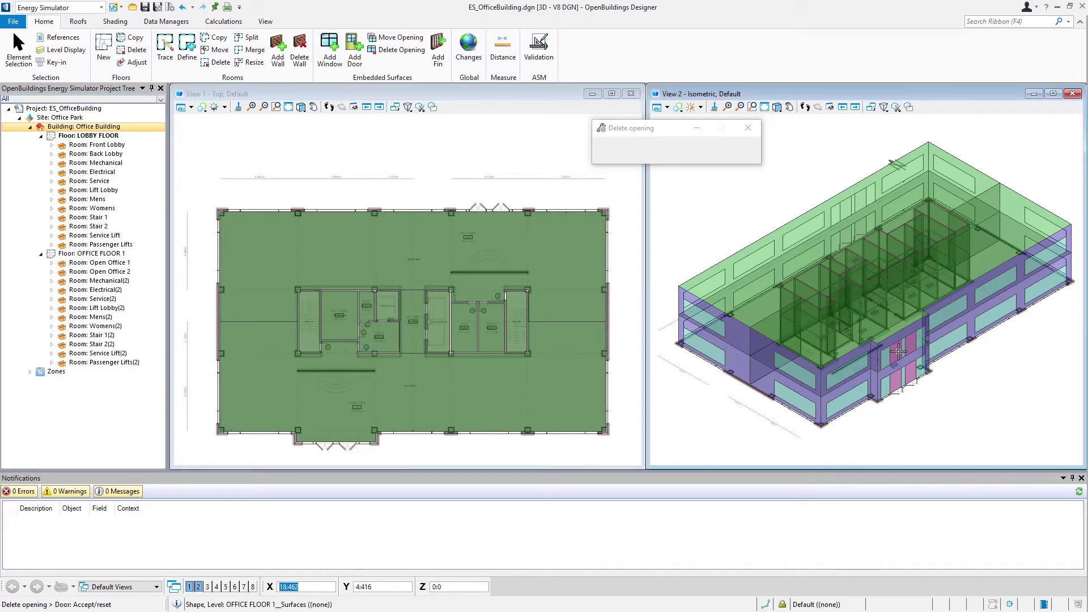
scroll(899, 352, up, 3)
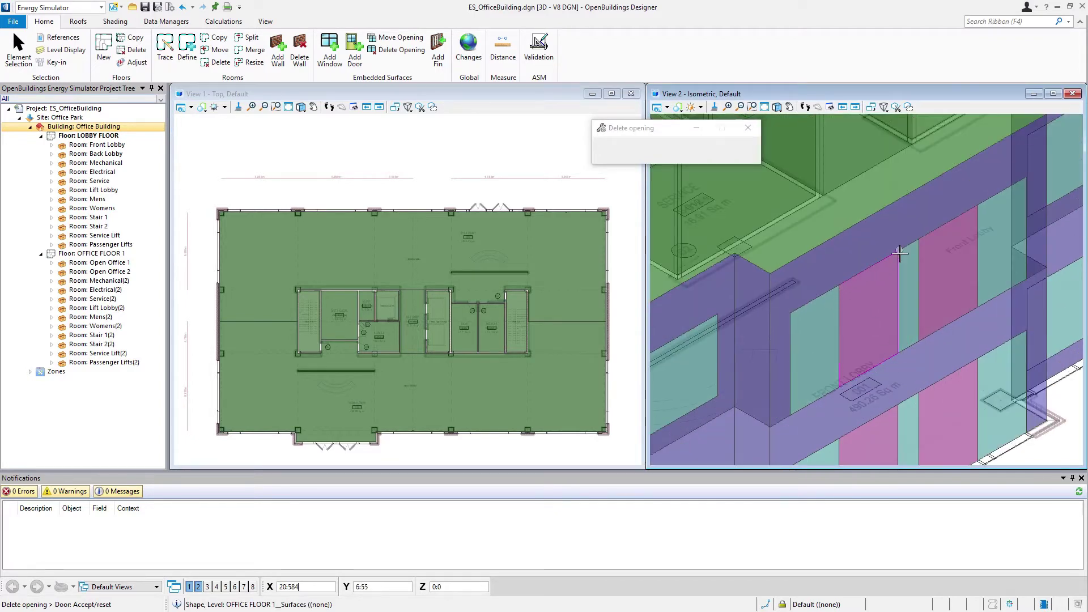
click(869, 298)
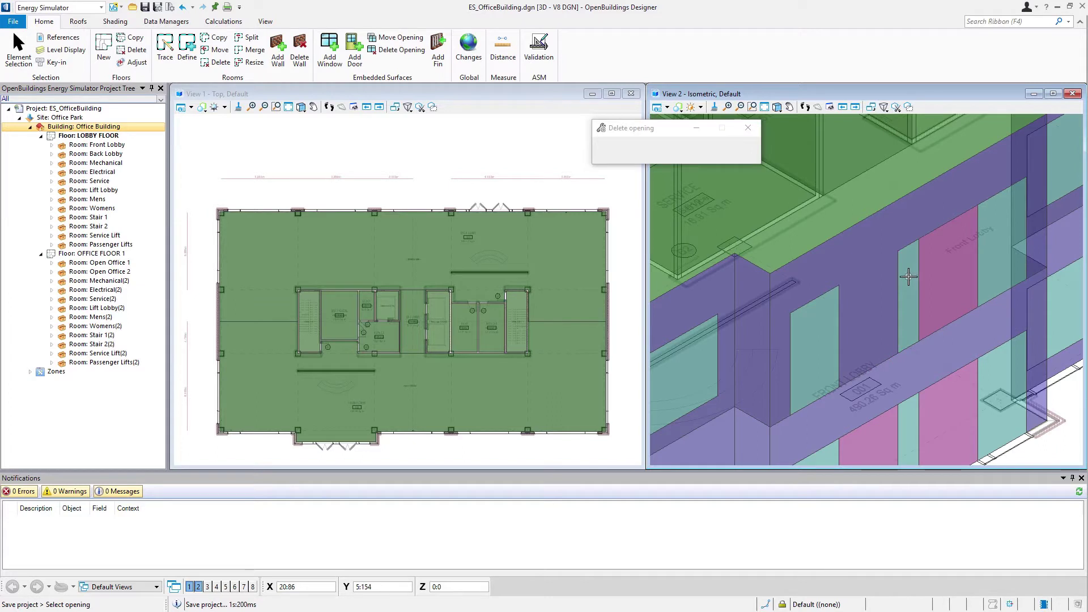
click(941, 264)
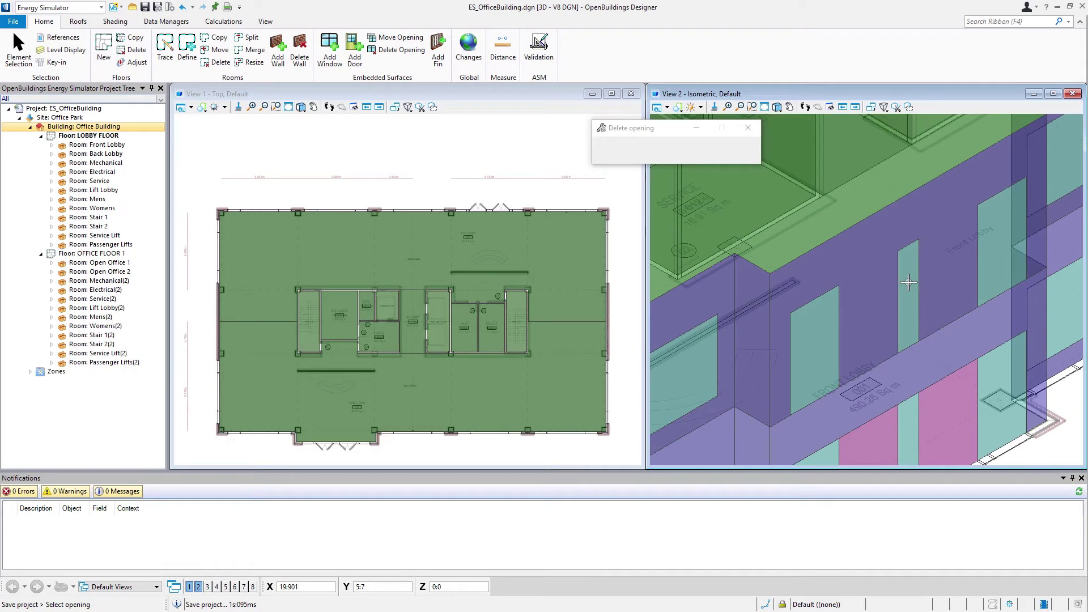
- Delete the narrow middle window and the far-end window on the upper floor above the entrance, keeping the remaining window
click(909, 282)
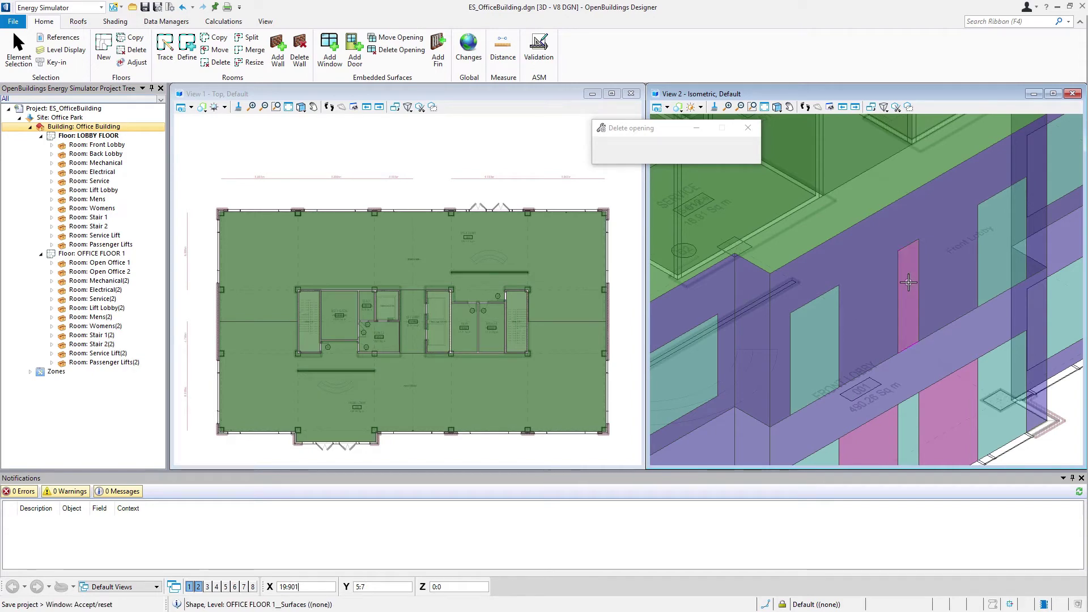
click(814, 286)
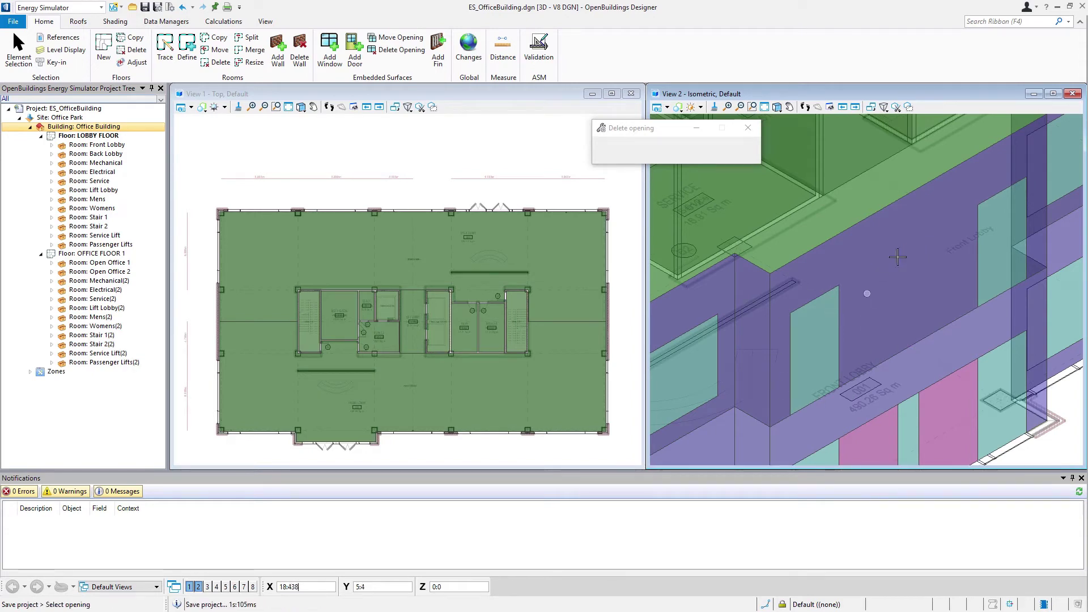
click(992, 229)
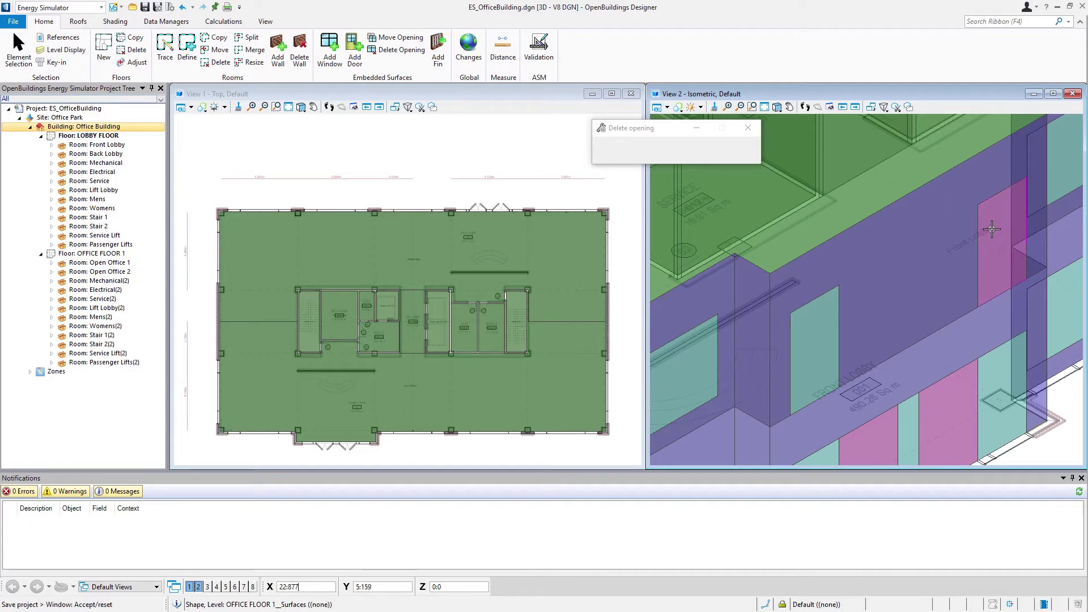
click(992, 230)
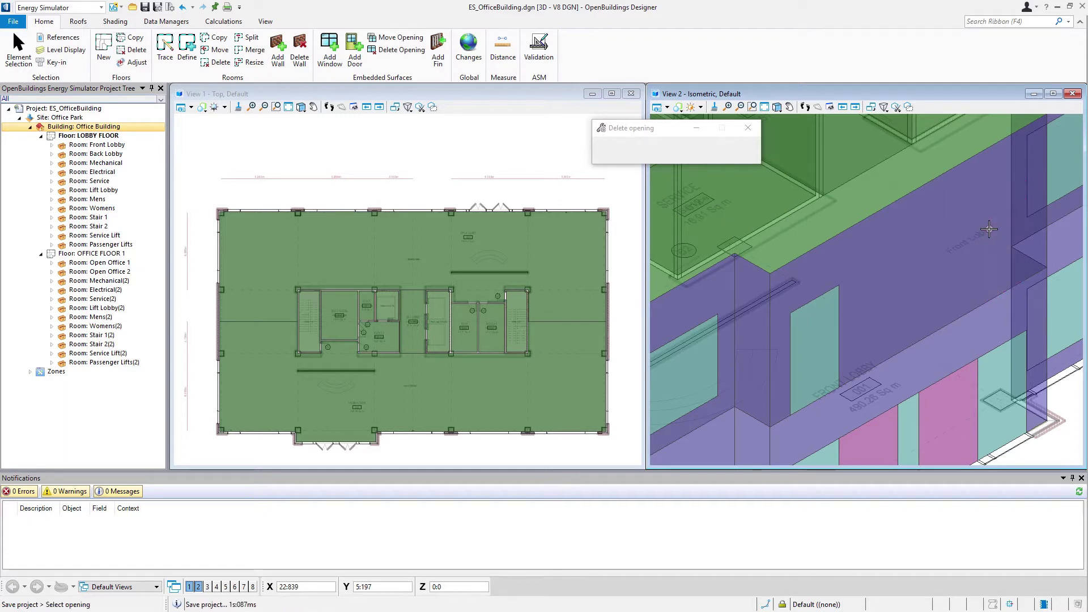
- Measure the overall width of the ground-floor entrance openings between their outer lower corners
scroll(898, 211, down, 2)
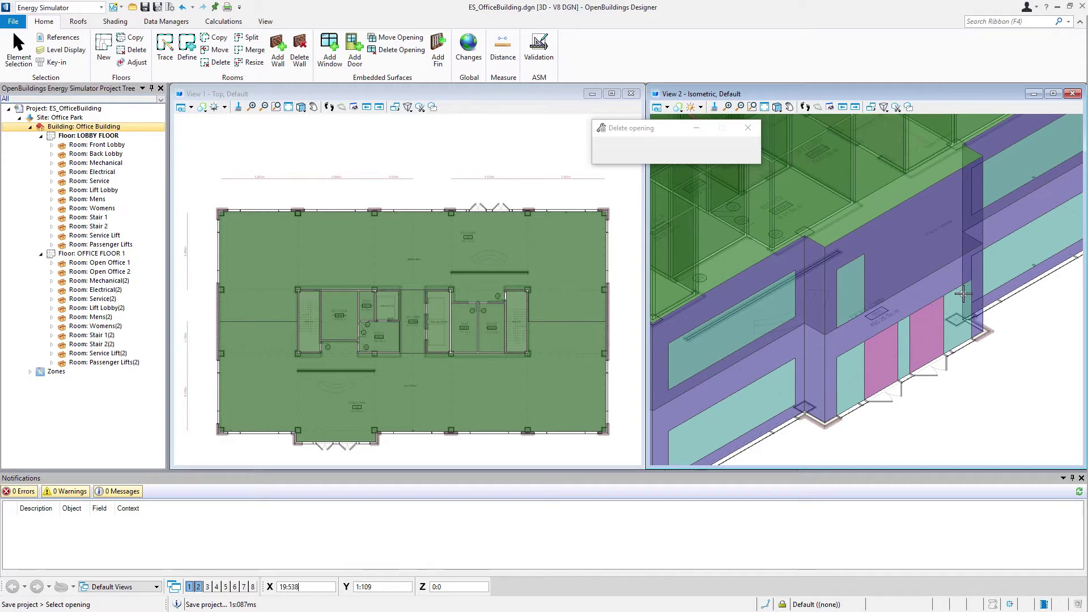
click(502, 66)
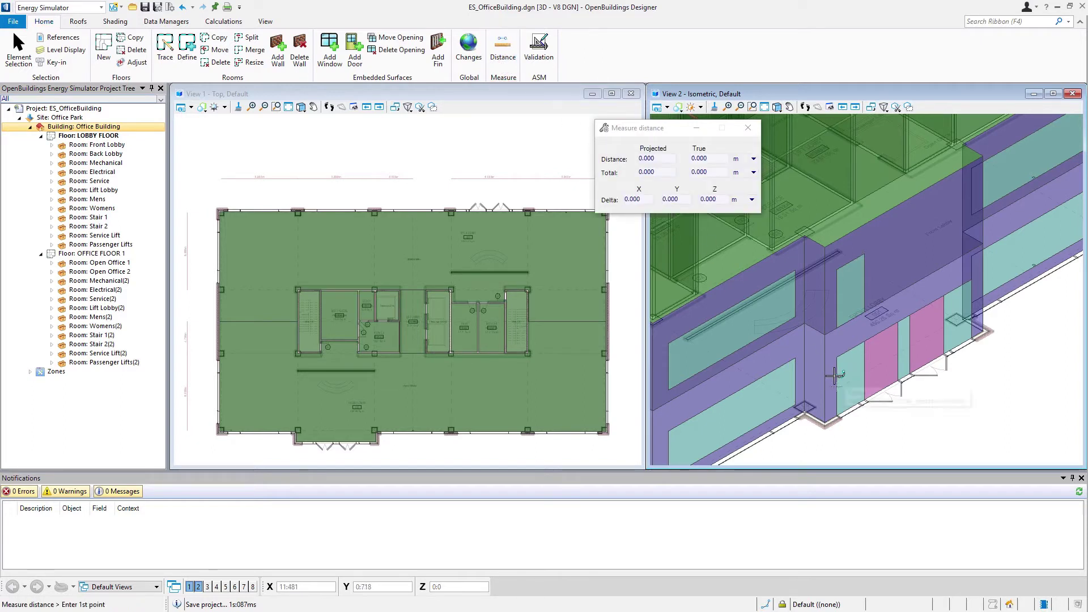
click(842, 411)
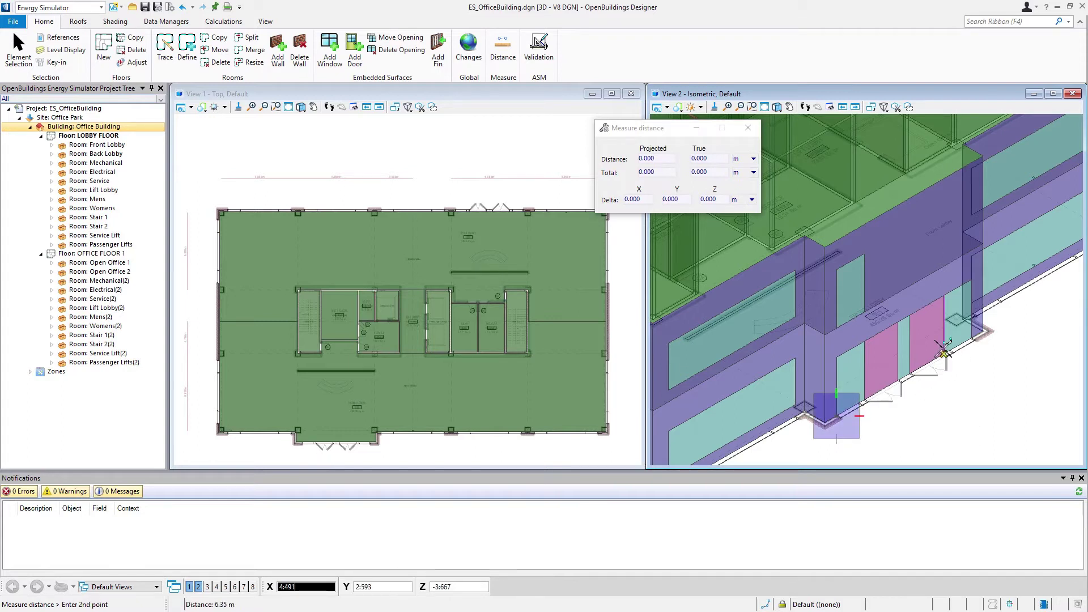
click(971, 336)
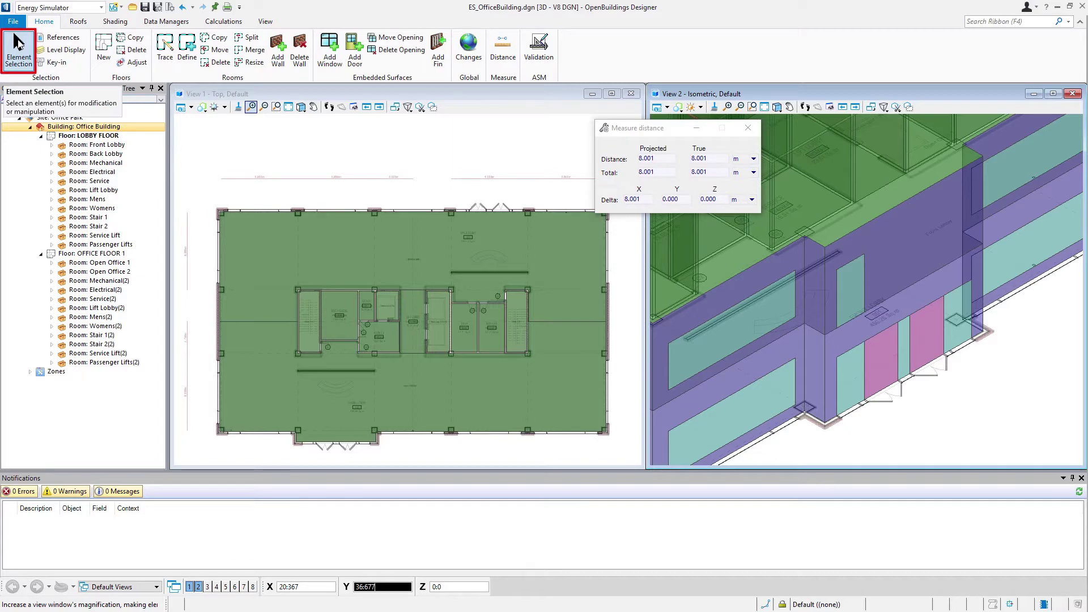
- Select the remaining upper-floor window above the entrance and open its properties from the project tree
click(18, 46)
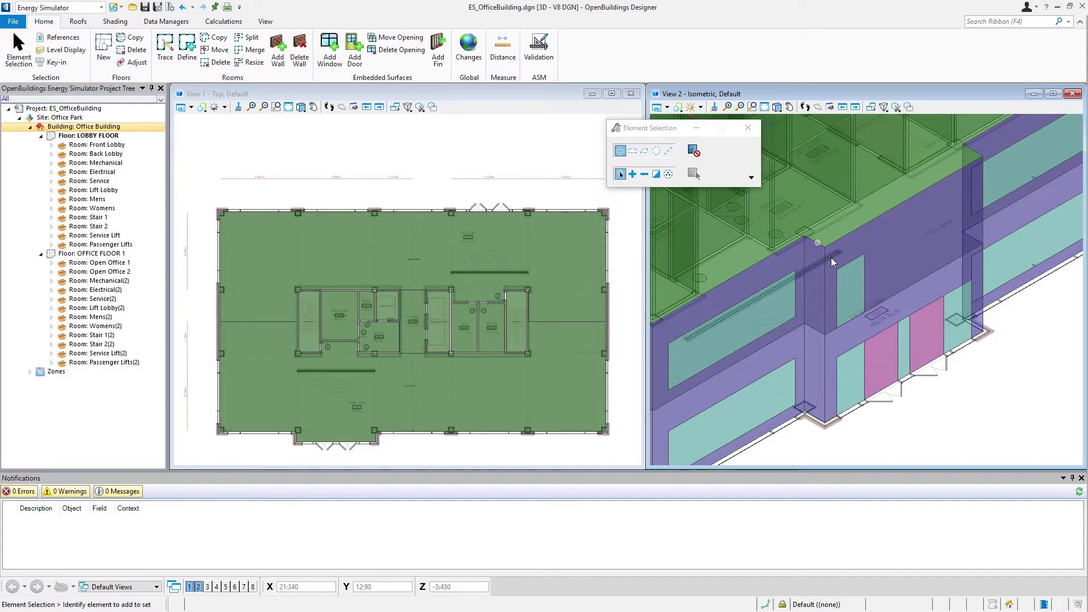
click(850, 283)
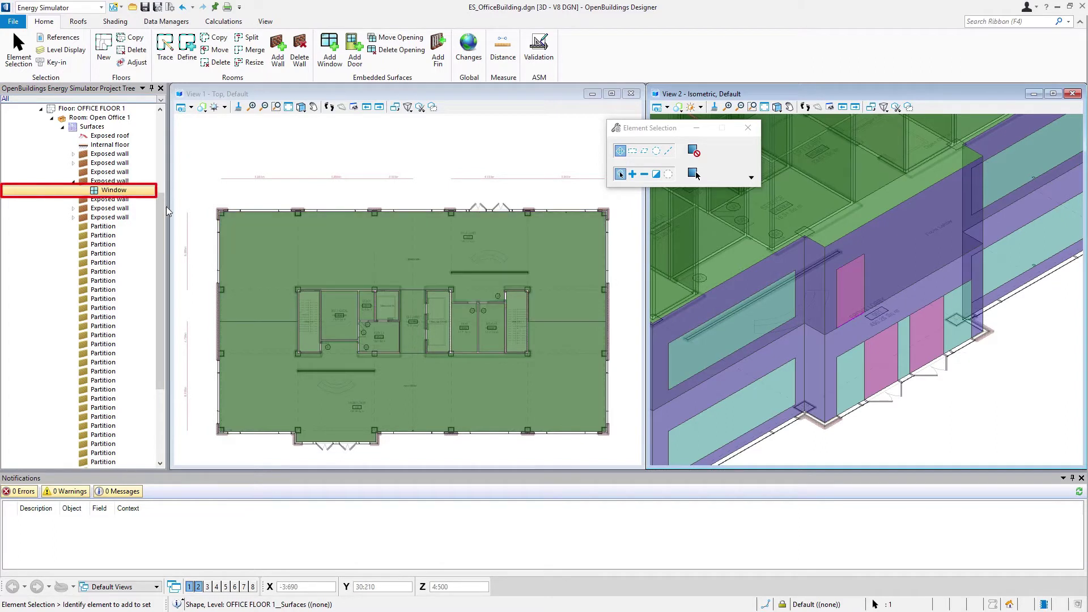
drag(161, 208, 163, 174)
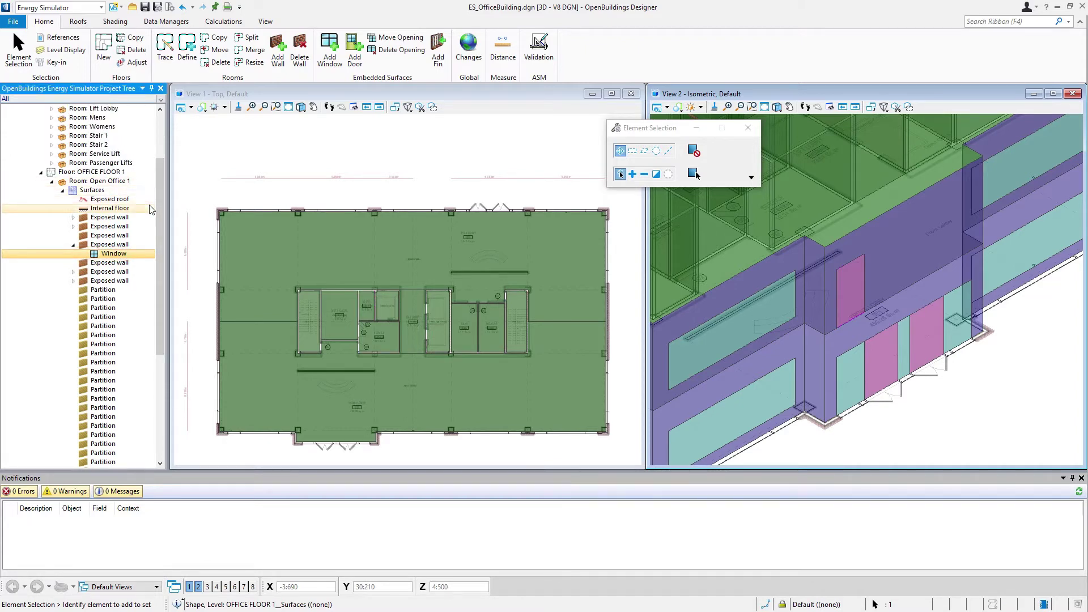
right_click(139, 258)
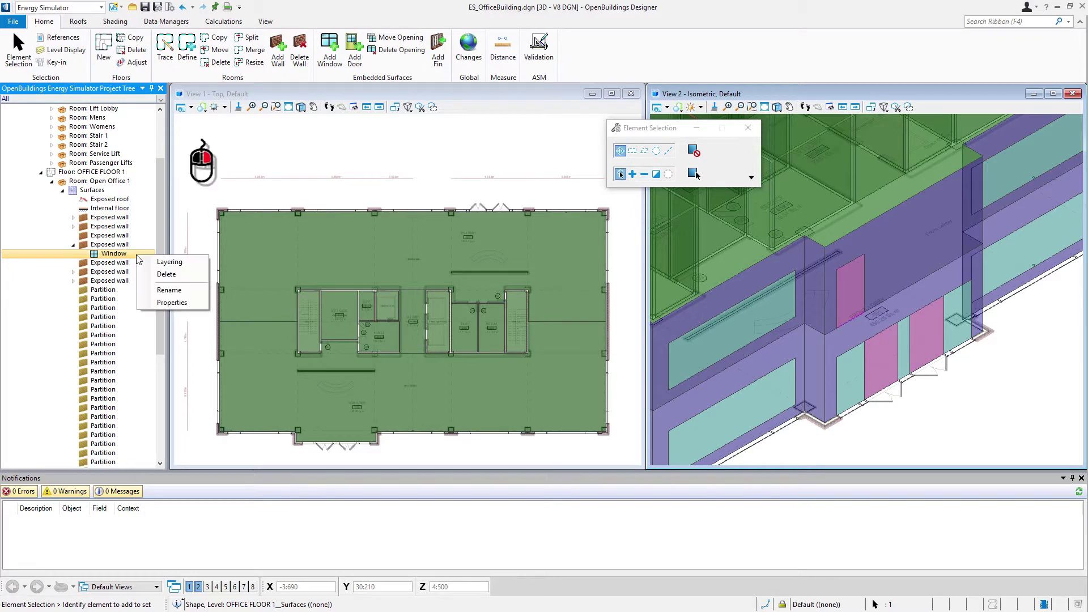
click(166, 307)
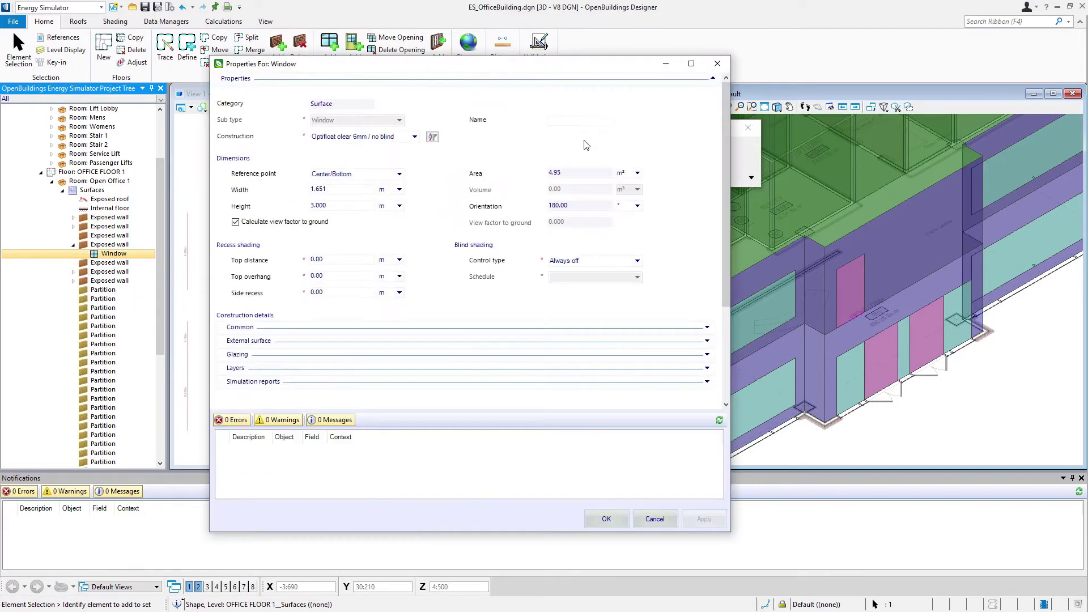
click(585, 122)
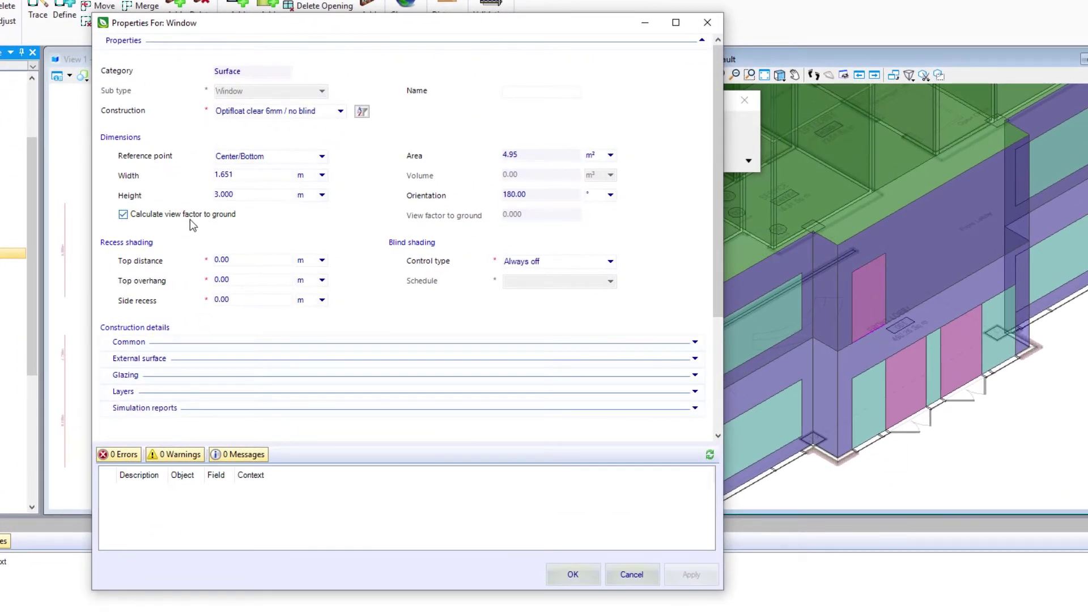
- Set the window's reference point to Left/Bottom and its width to 8 m
click(249, 194)
click(271, 158)
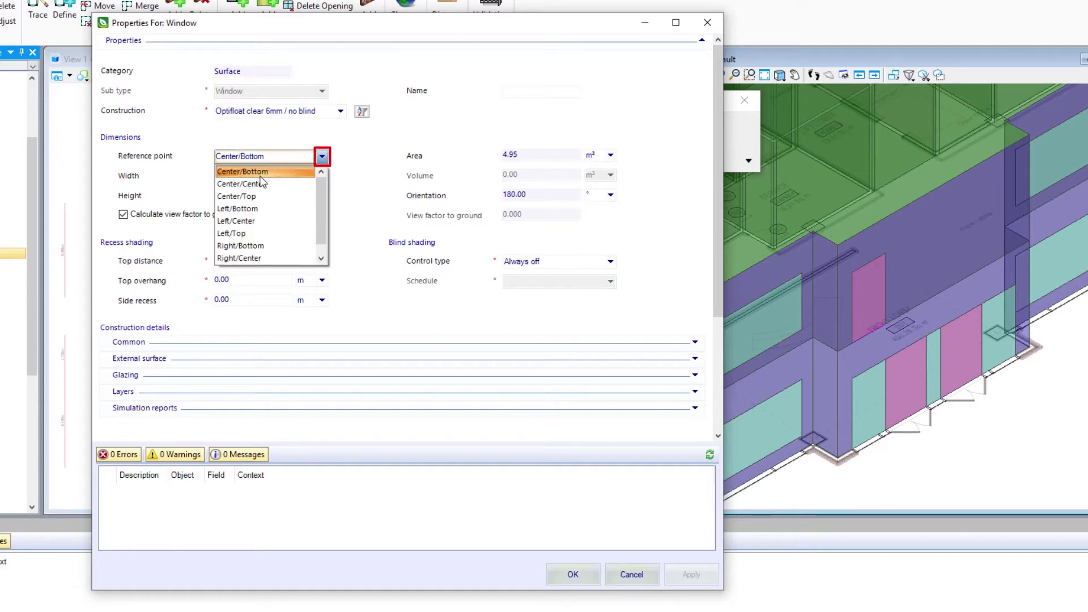
click(258, 209)
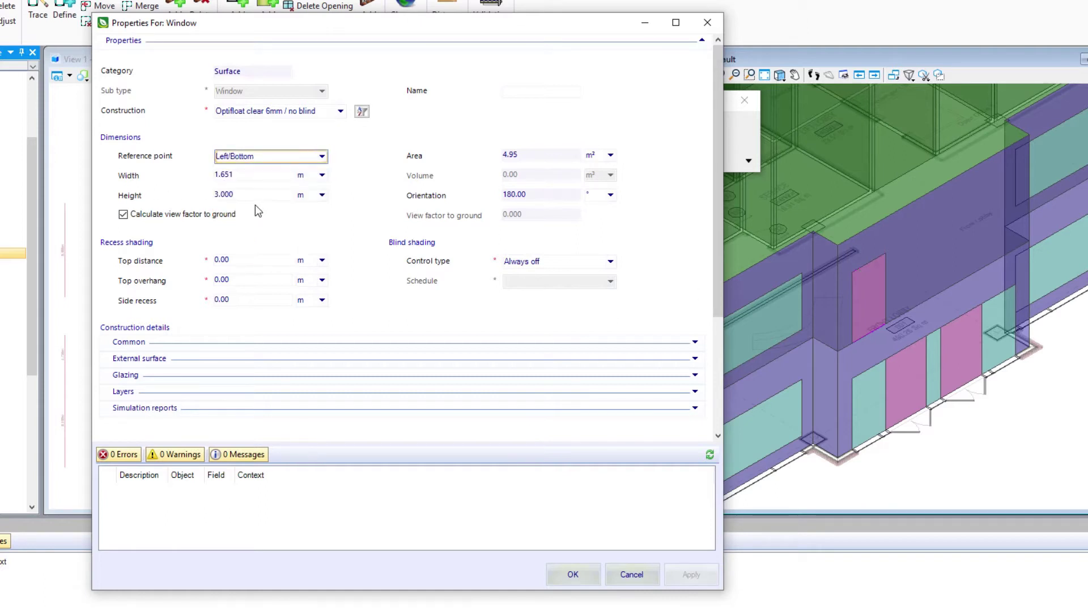
click(244, 176)
drag(272, 176, 190, 172)
text(8)
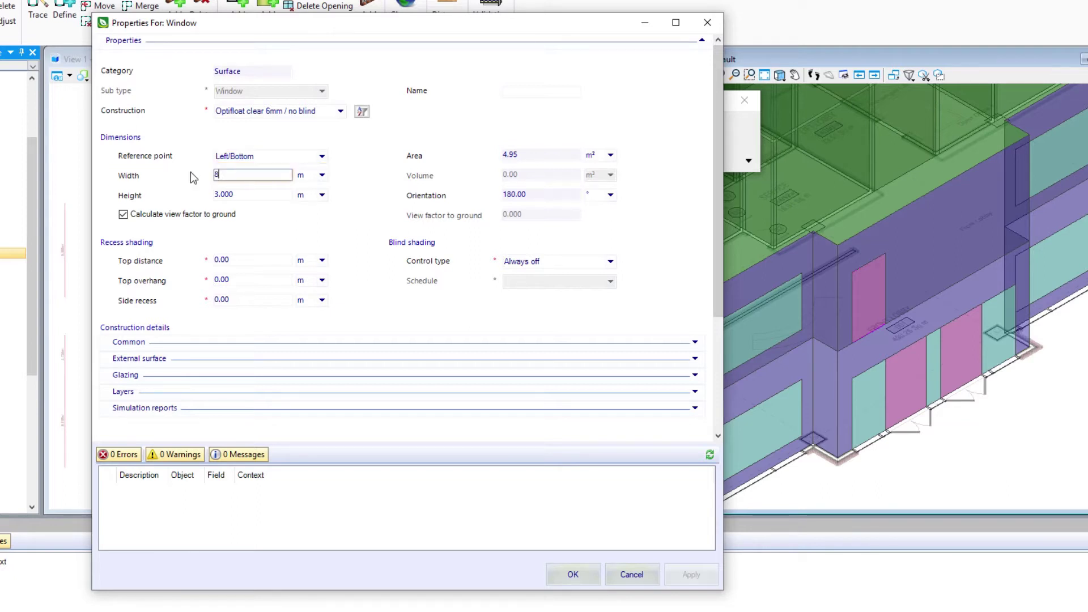
key(Tab)
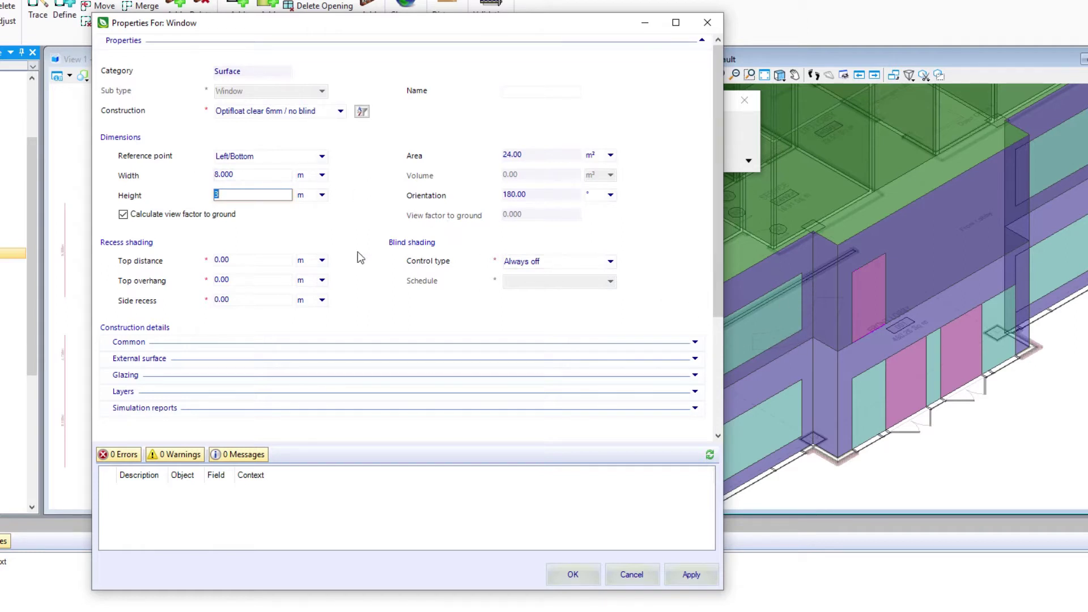
- Set the window's height to 2.4 m and apply the property changes
text(2)
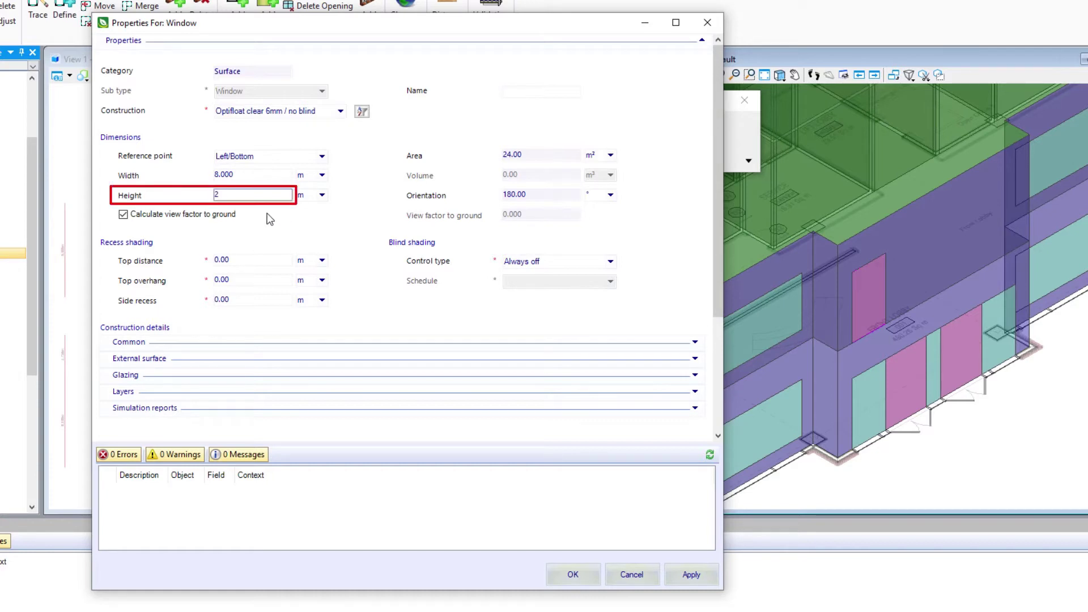
text(.4)
key(Tab)
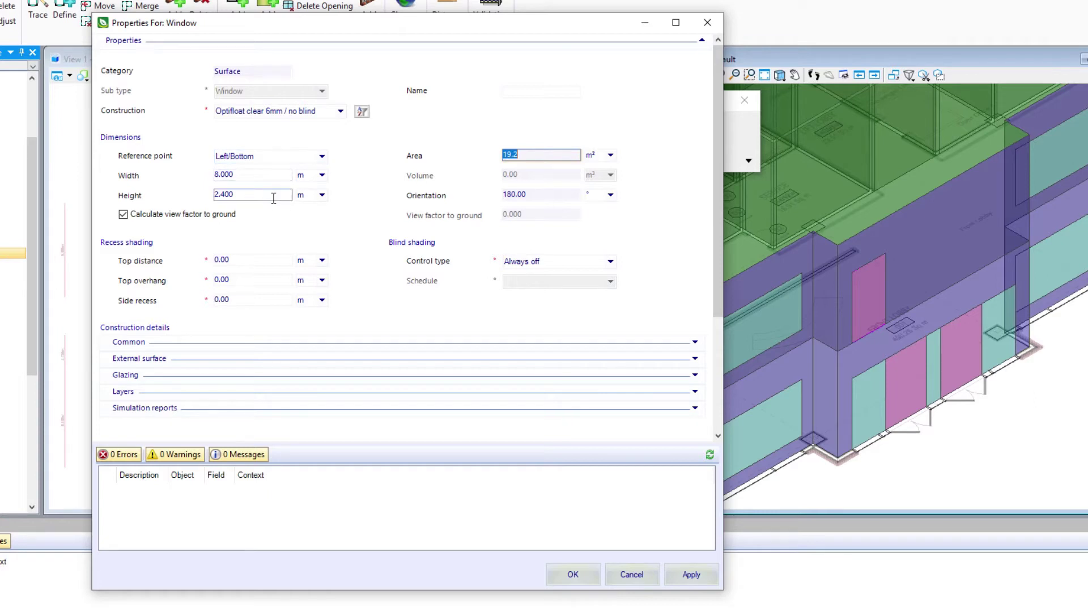
click(692, 574)
click(582, 570)
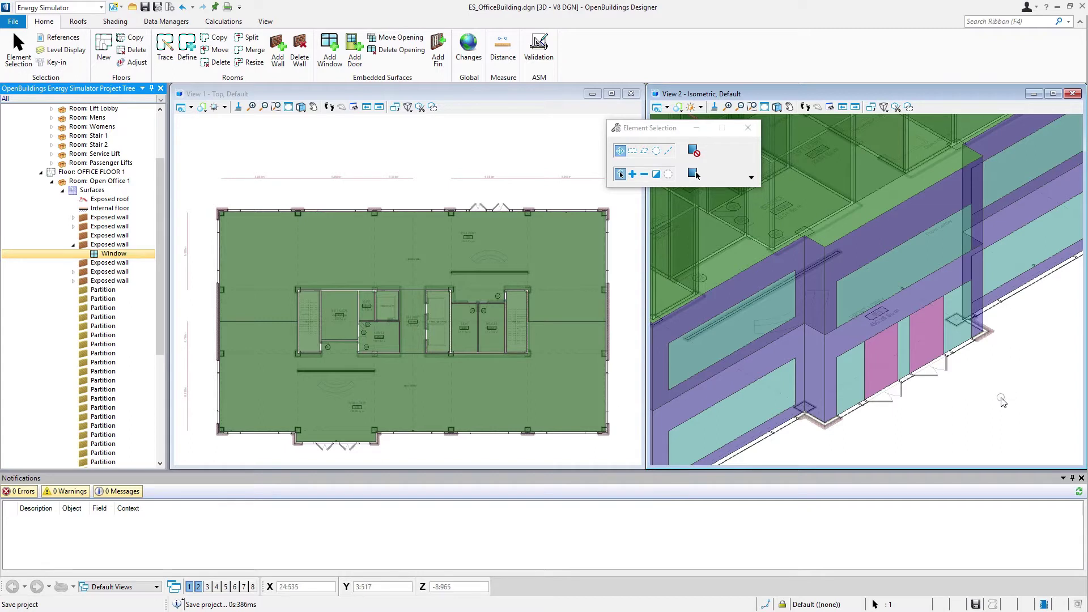
- Show View 1 as a front view and inspect the resized window against the neighbouring windows
click(301, 108)
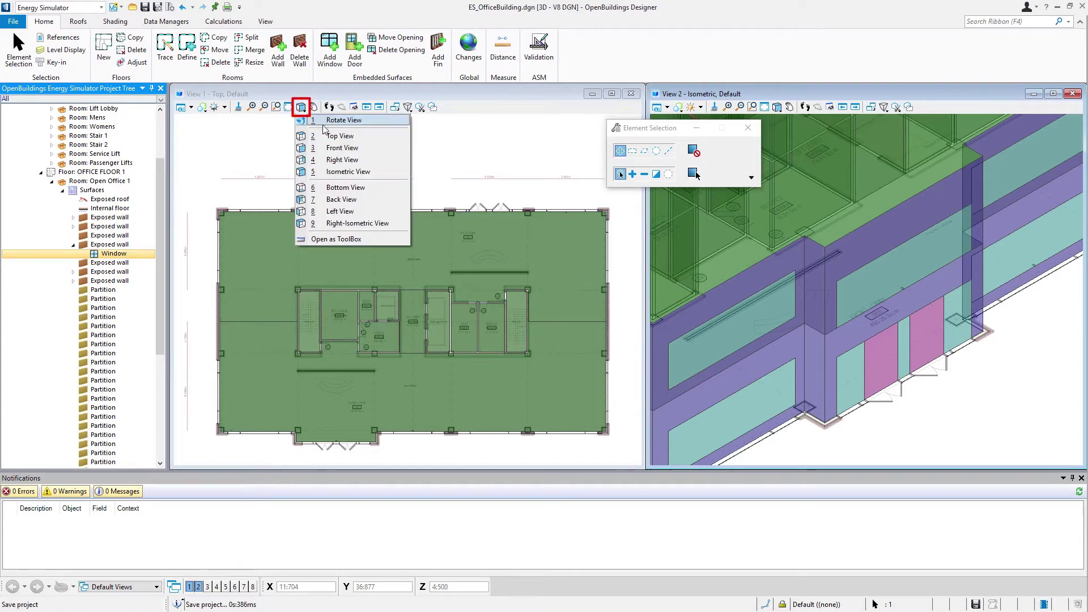
click(342, 148)
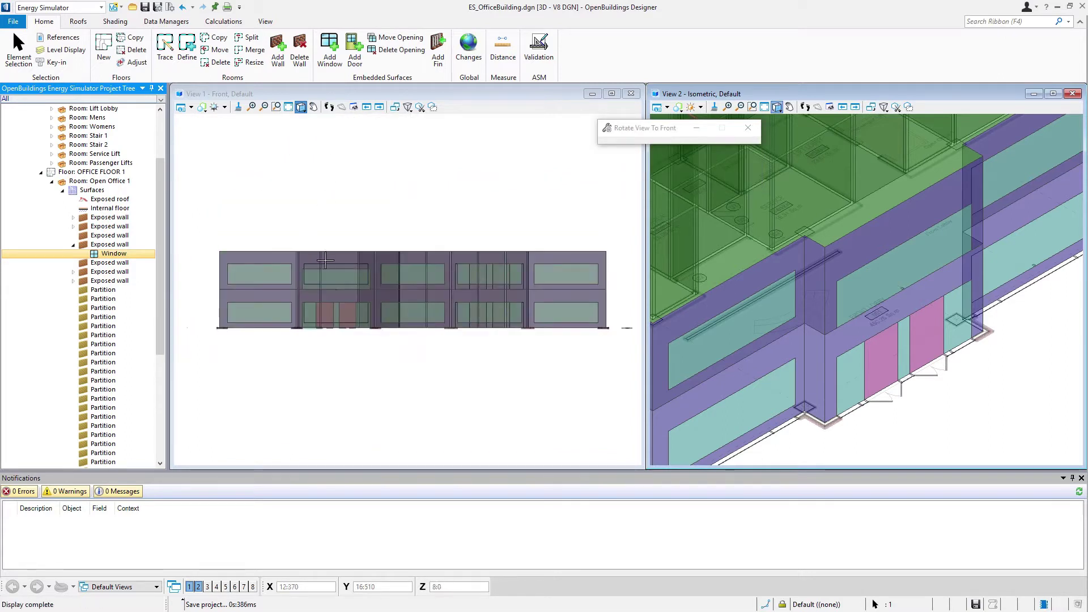
scroll(315, 273, up, 2)
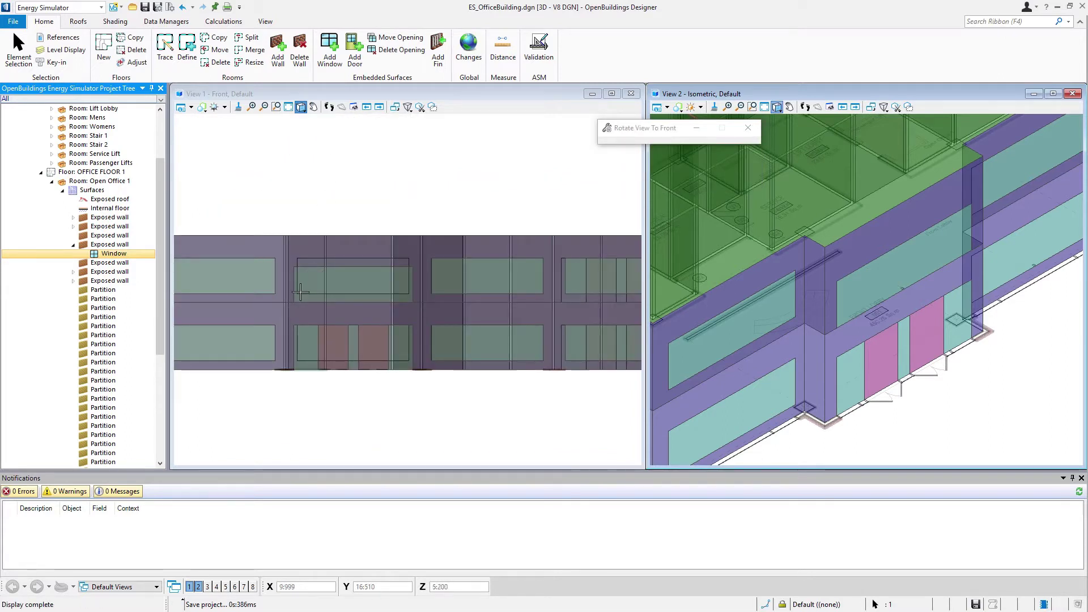
scroll(298, 297, up, 2)
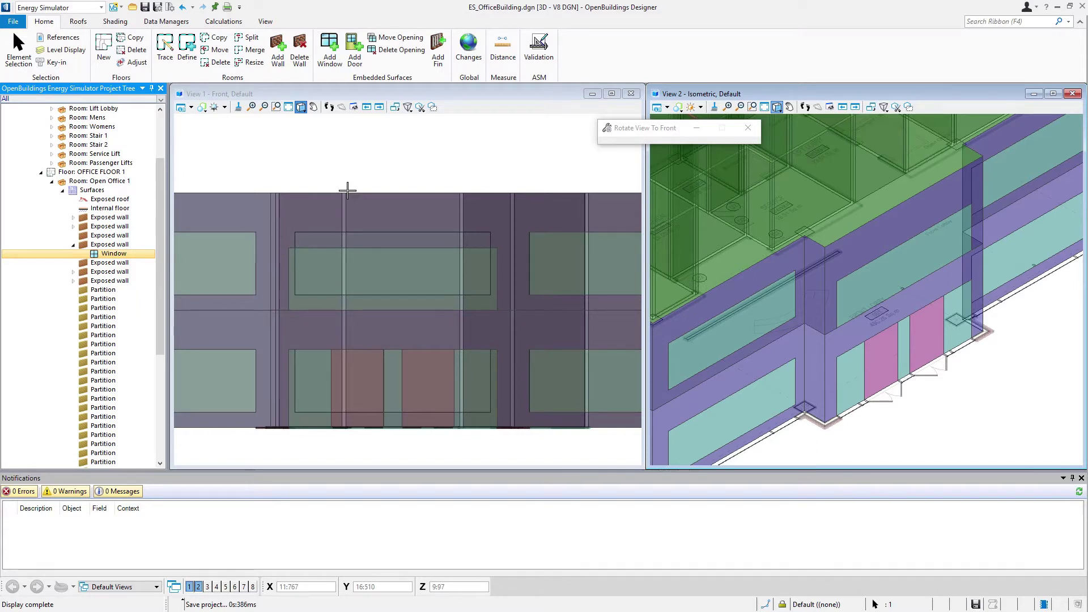
- Start moving the upper-floor window above the entrance with the Z level unlocked, using its lower-left corner as the base point
click(399, 43)
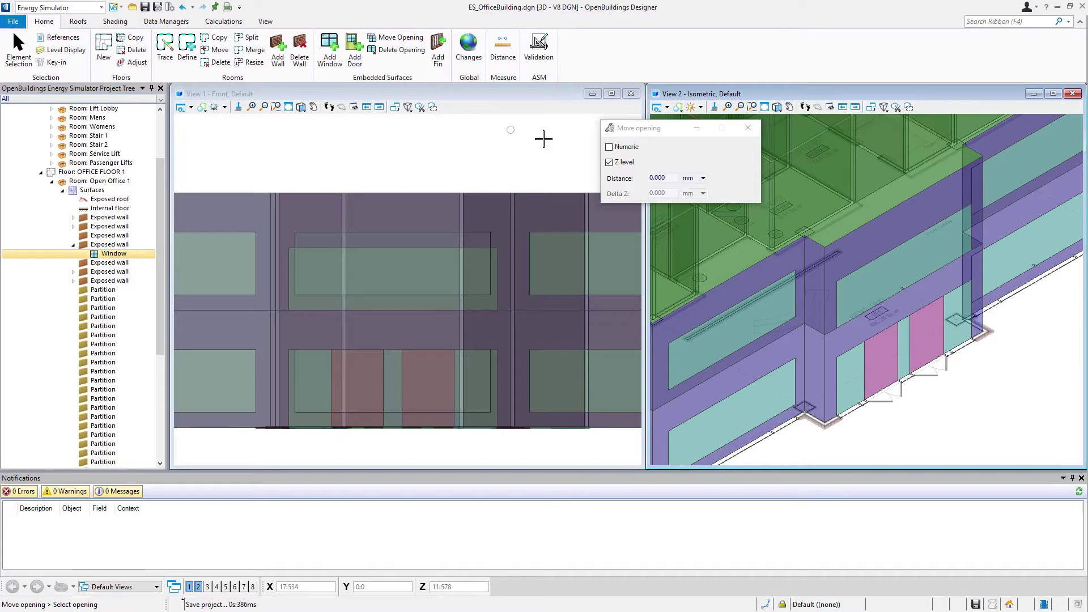
click(610, 163)
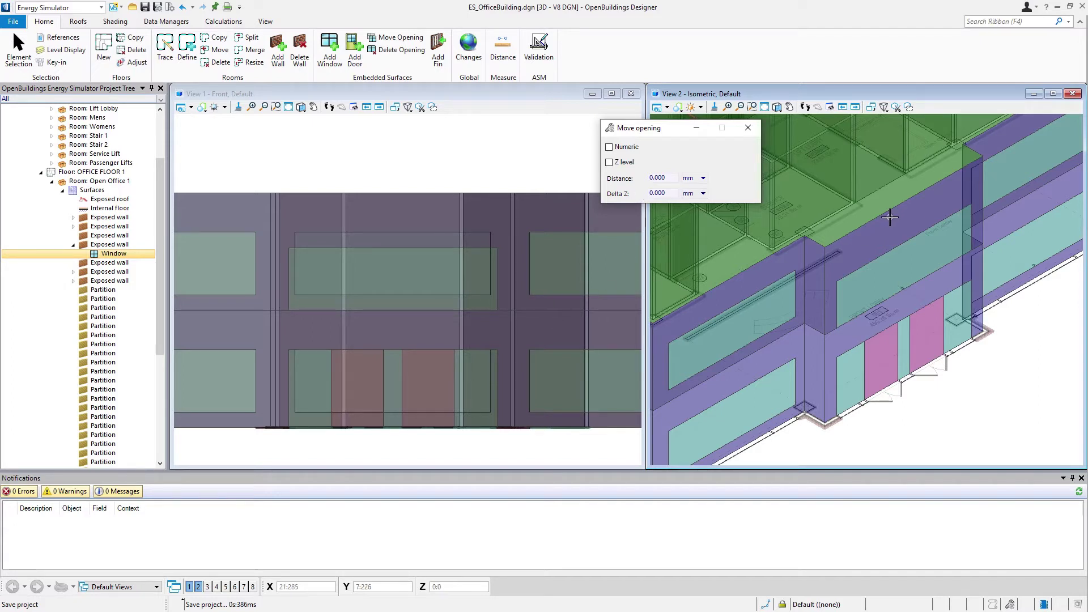
click(876, 263)
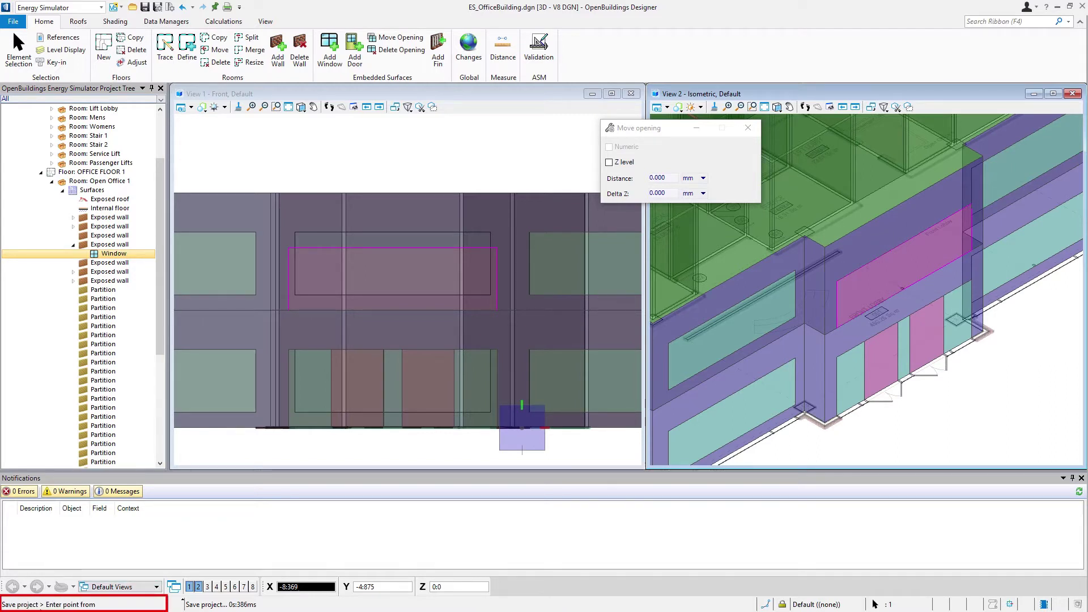
click(837, 327)
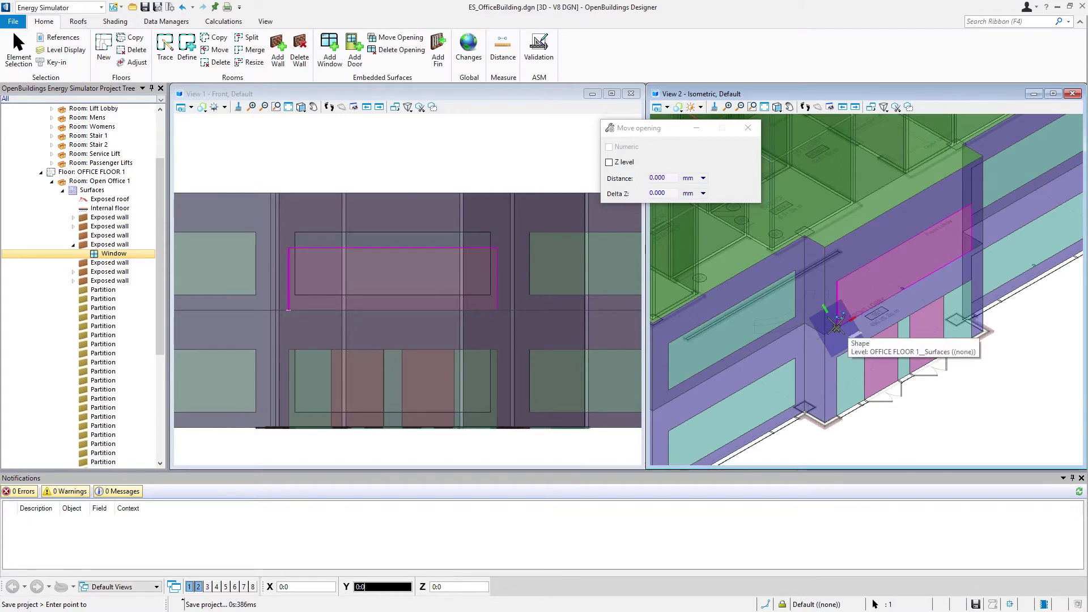
- Orient the drawing plane to front and move the window up 600 mm, level with the bottom edge of the neighbouring window
key(t)
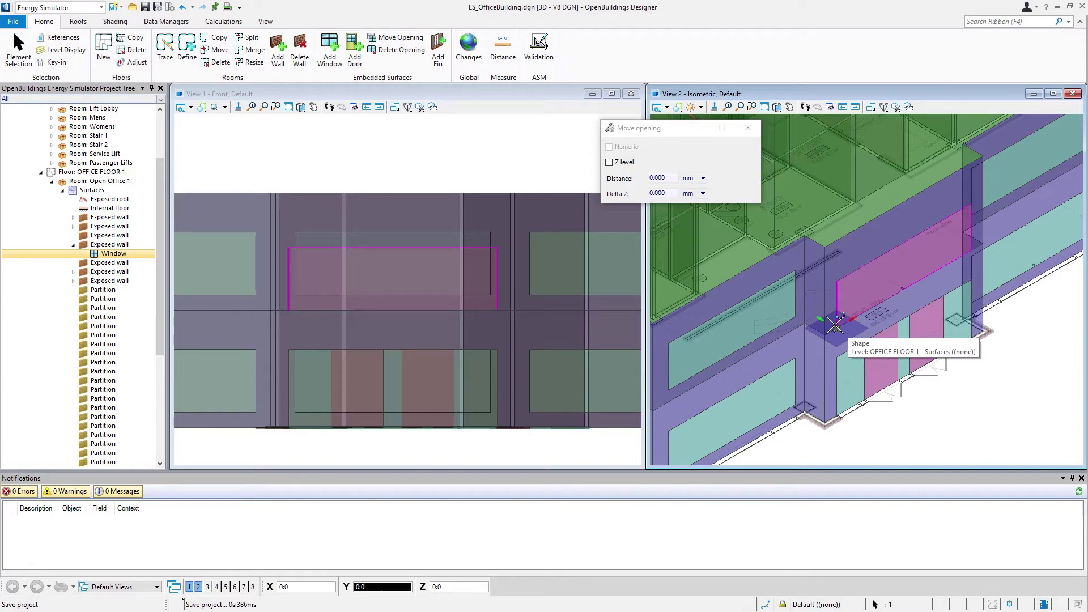
key(s)
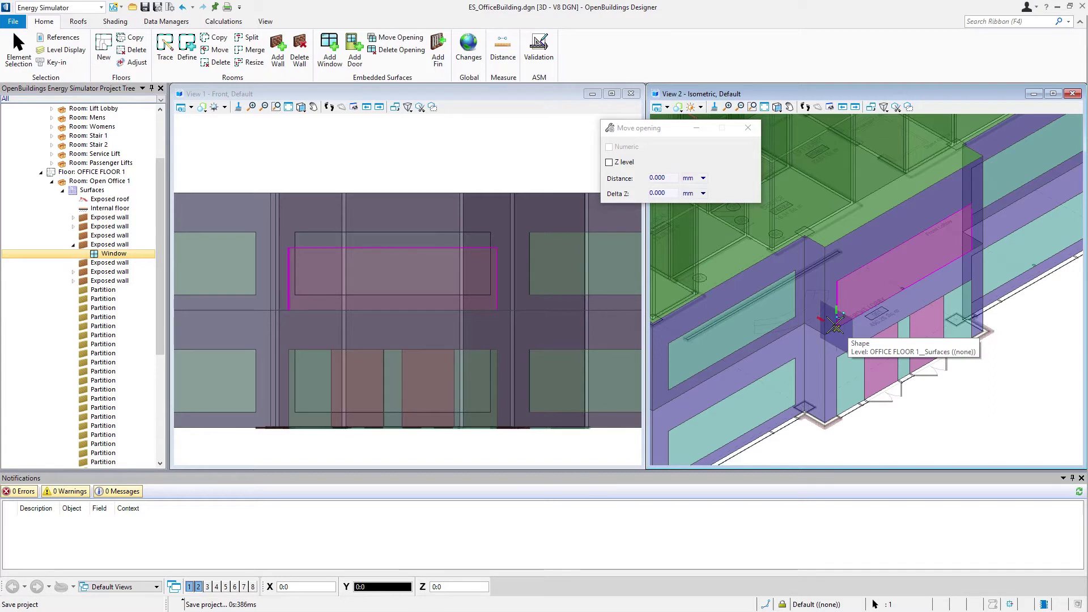
key(f)
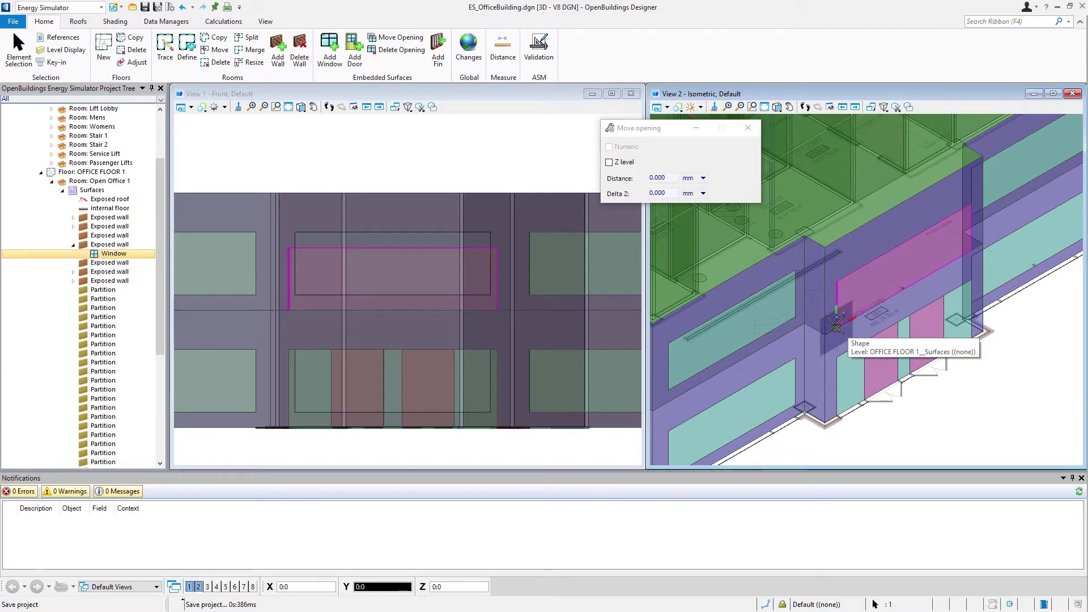
click(836, 327)
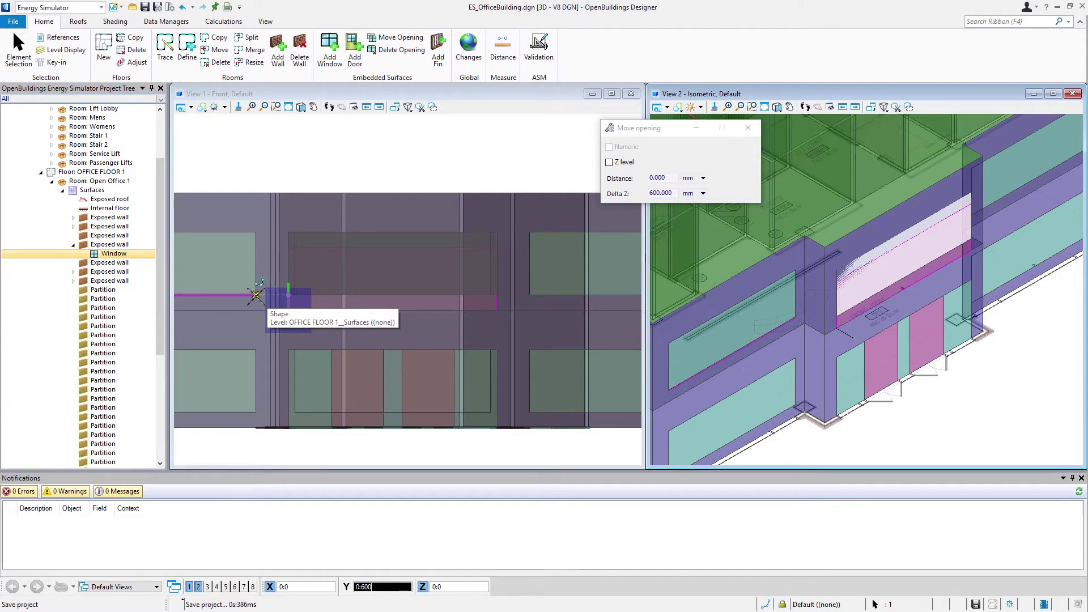
click(256, 295)
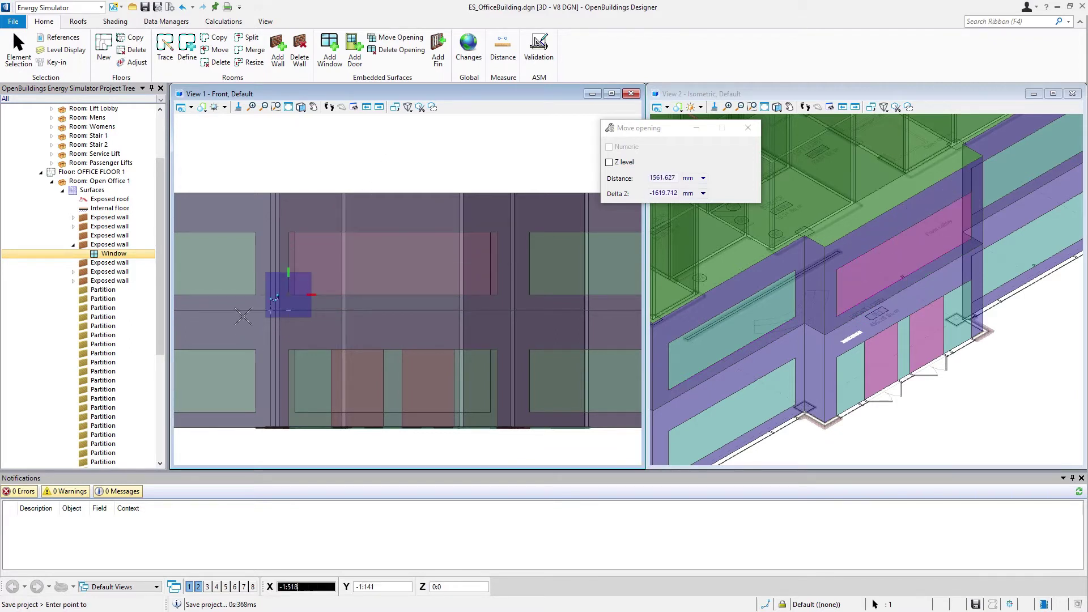
right_click(394, 145)
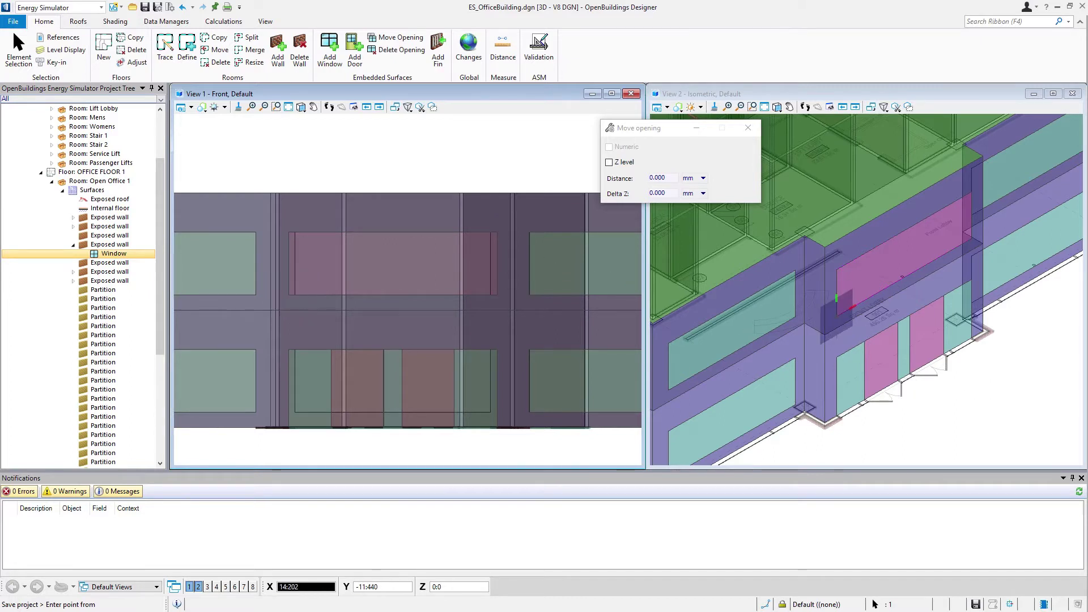
click(747, 128)
- Fit the whole building in both views and return View 1 to the top view
click(765, 107)
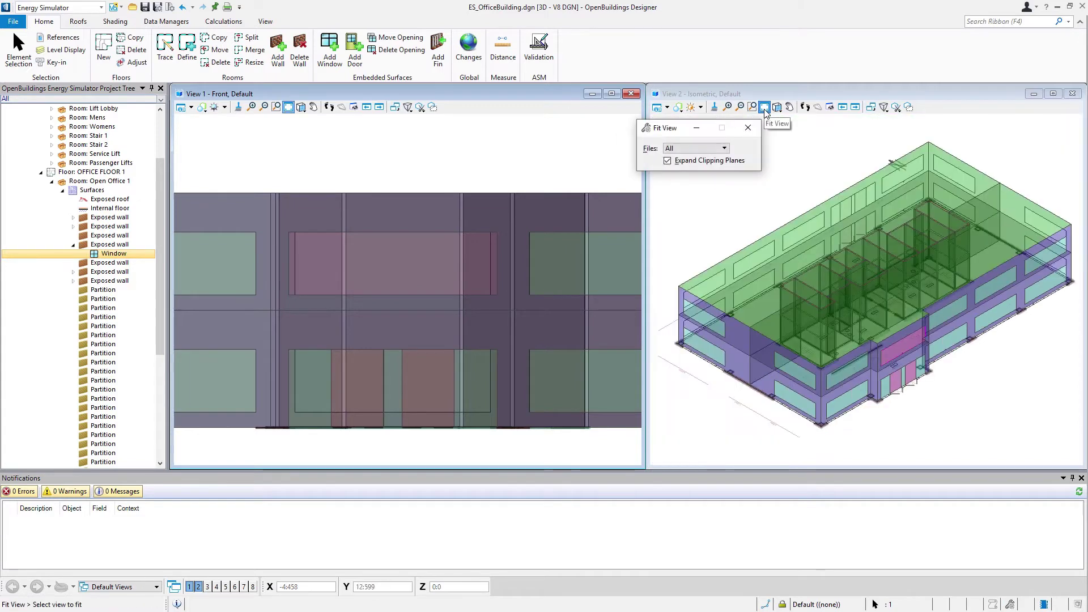
click(288, 107)
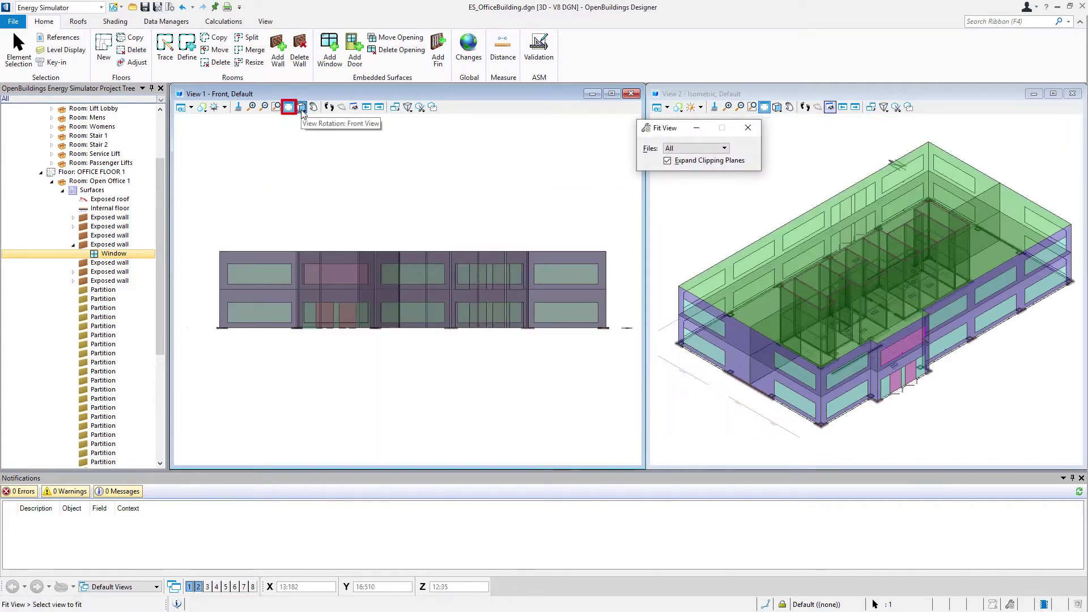
click(301, 107)
click(332, 135)
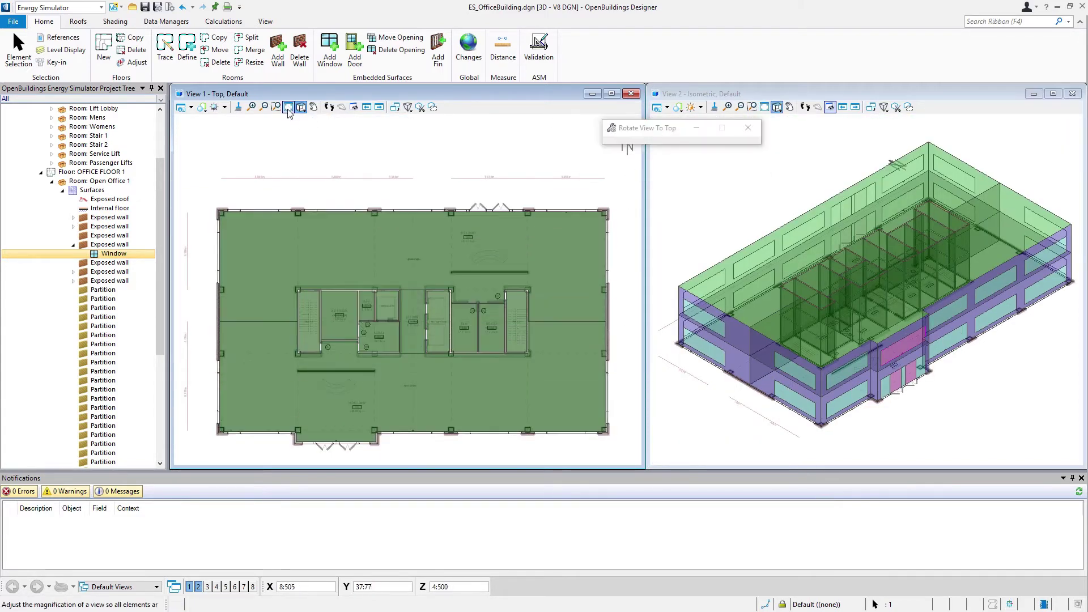
click(288, 107)
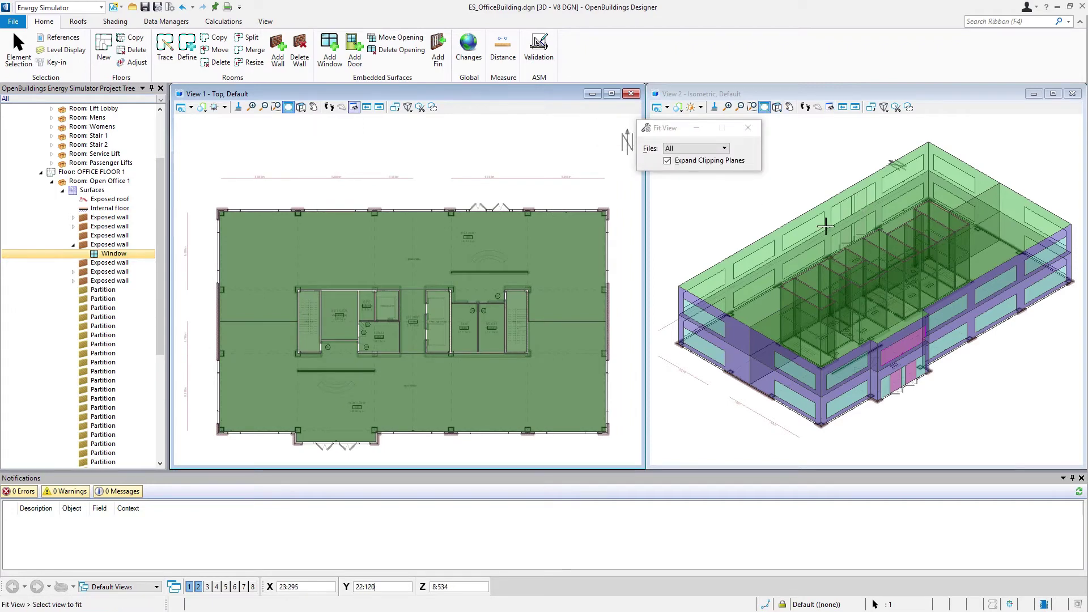
- Rotate View 2 dynamically to the opposite side of the building and zoom in on the second entrance
click(776, 107)
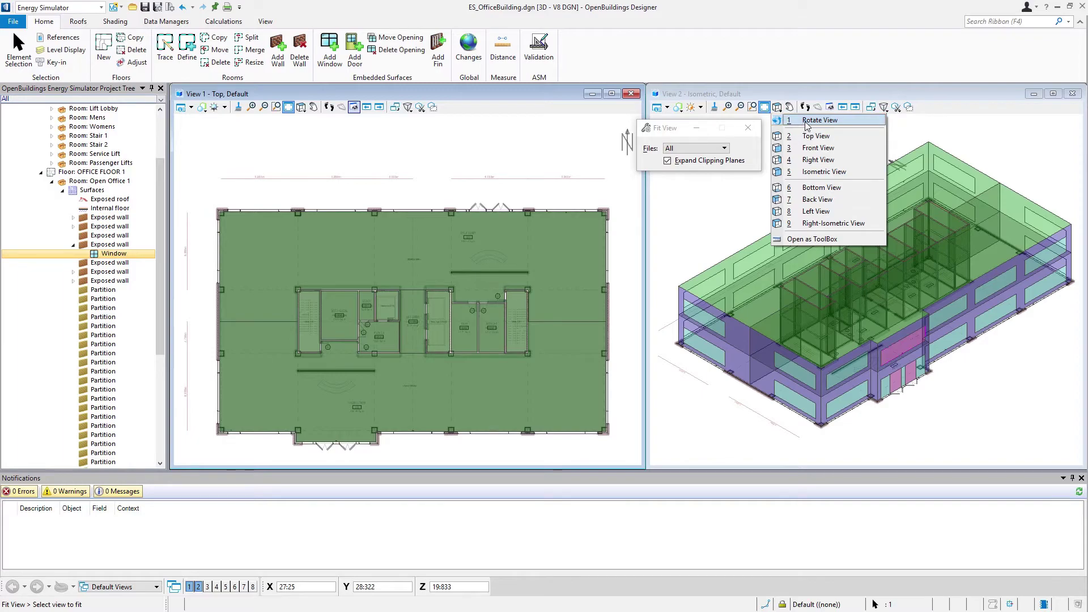
click(806, 120)
click(865, 290)
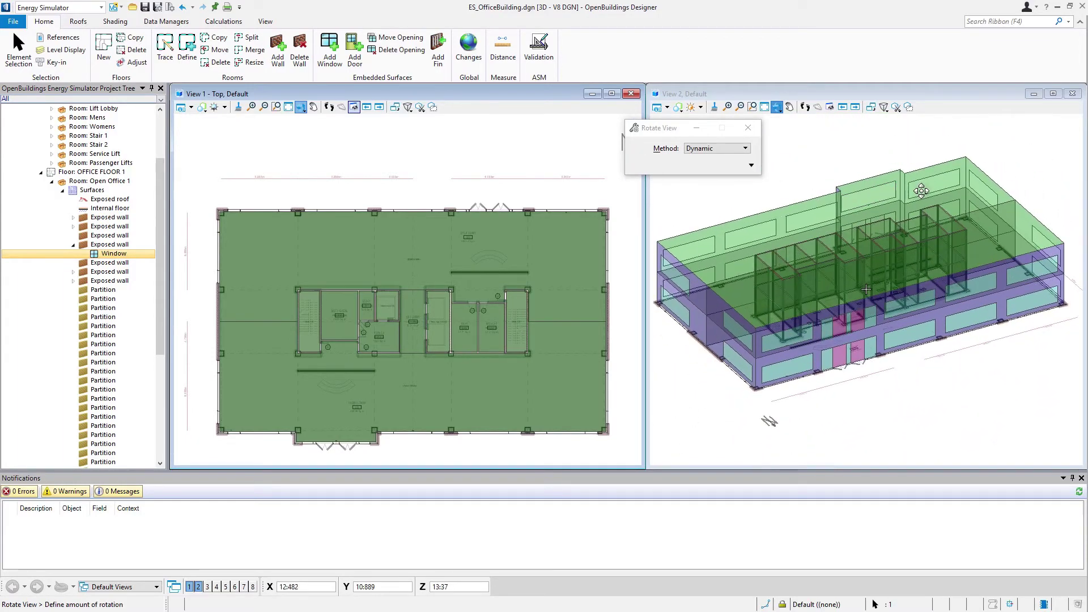
click(901, 389)
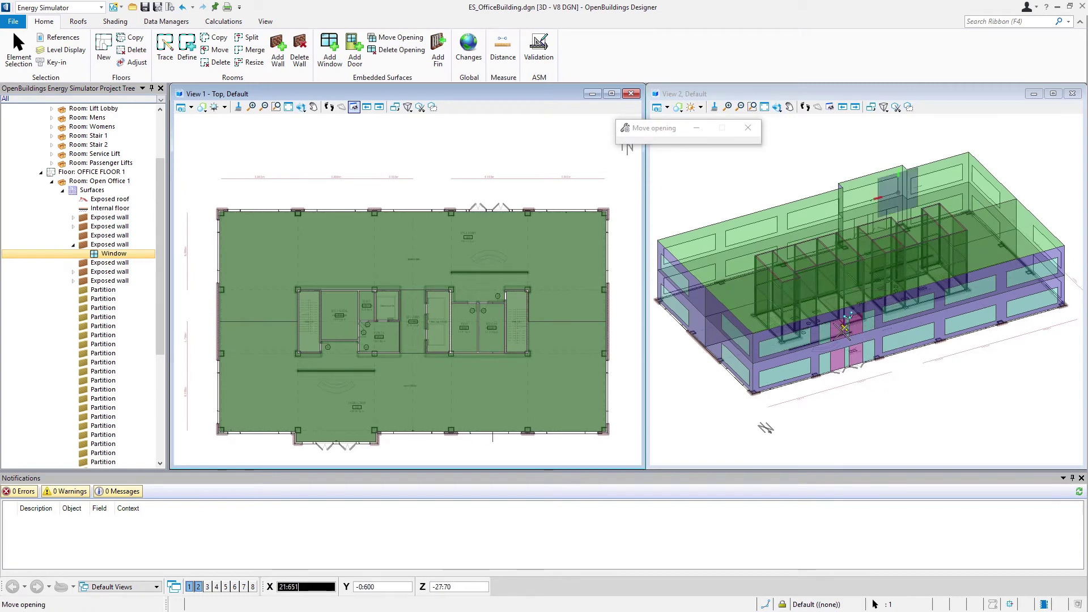
scroll(845, 326, up, 4)
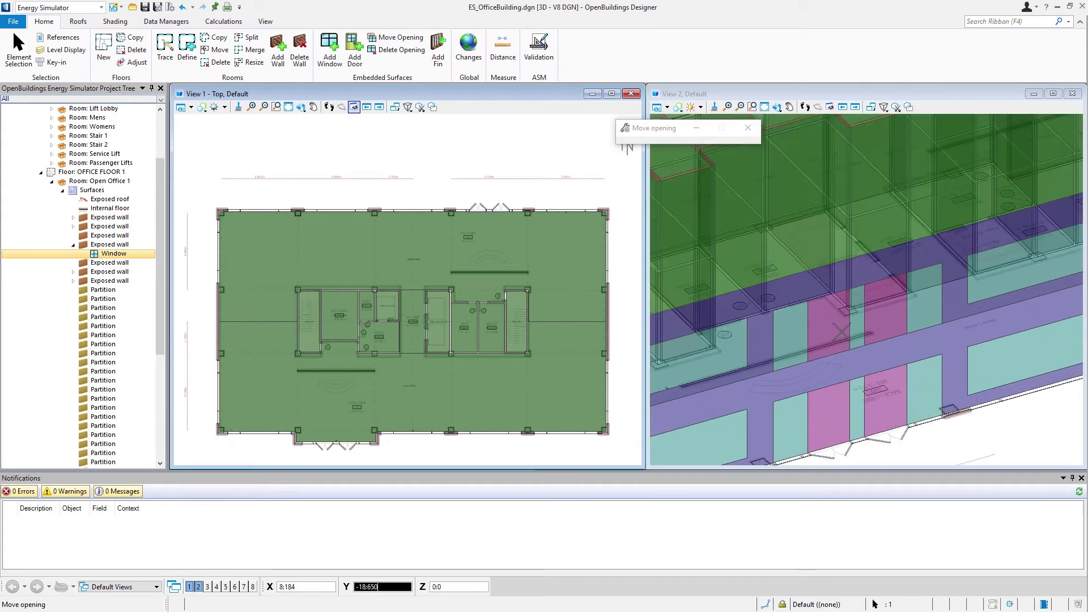
click(394, 52)
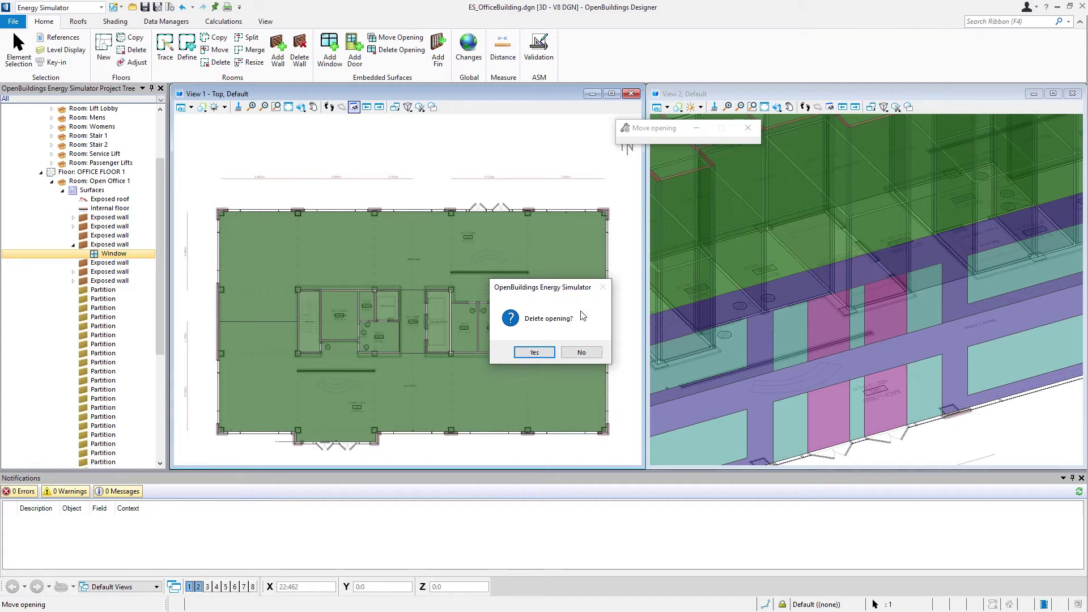
click(581, 352)
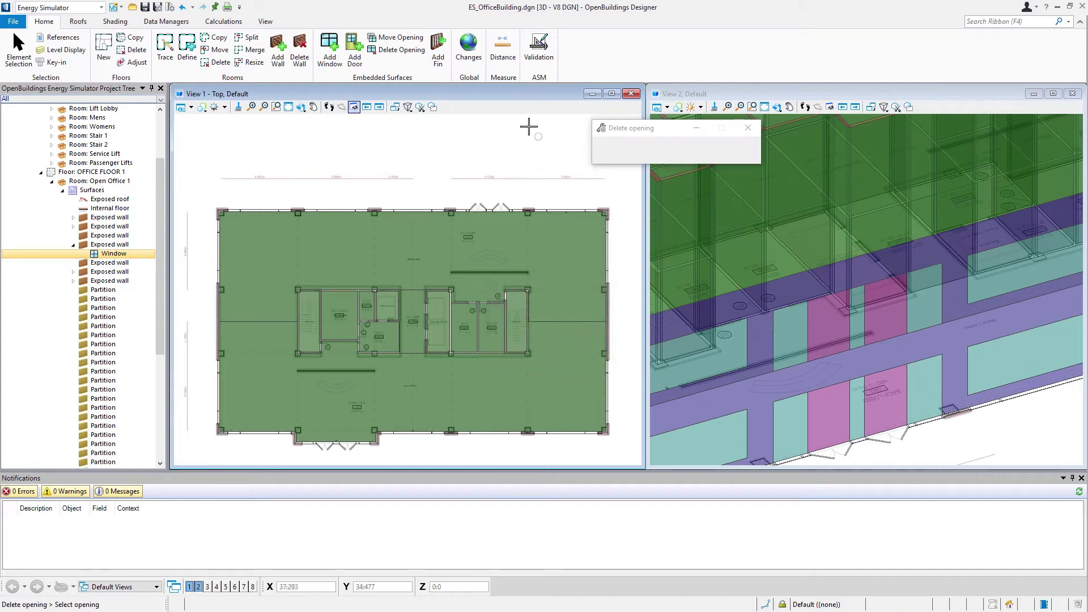
click(140, 255)
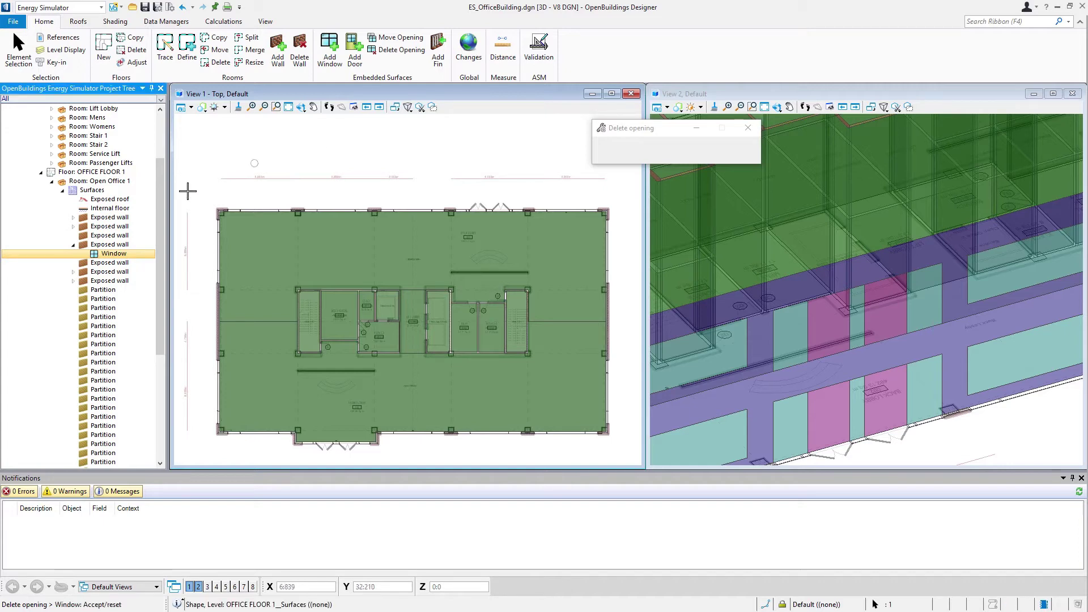
click(73, 246)
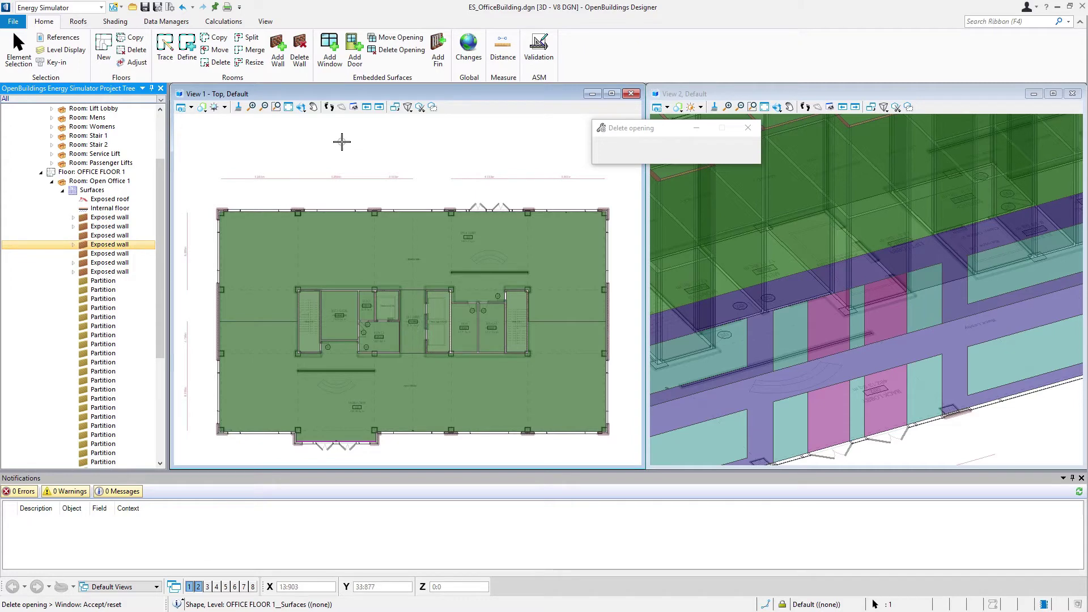
- Delete the upper-floor doors and windows above the second entrance, leaving only the leftmost window
click(408, 52)
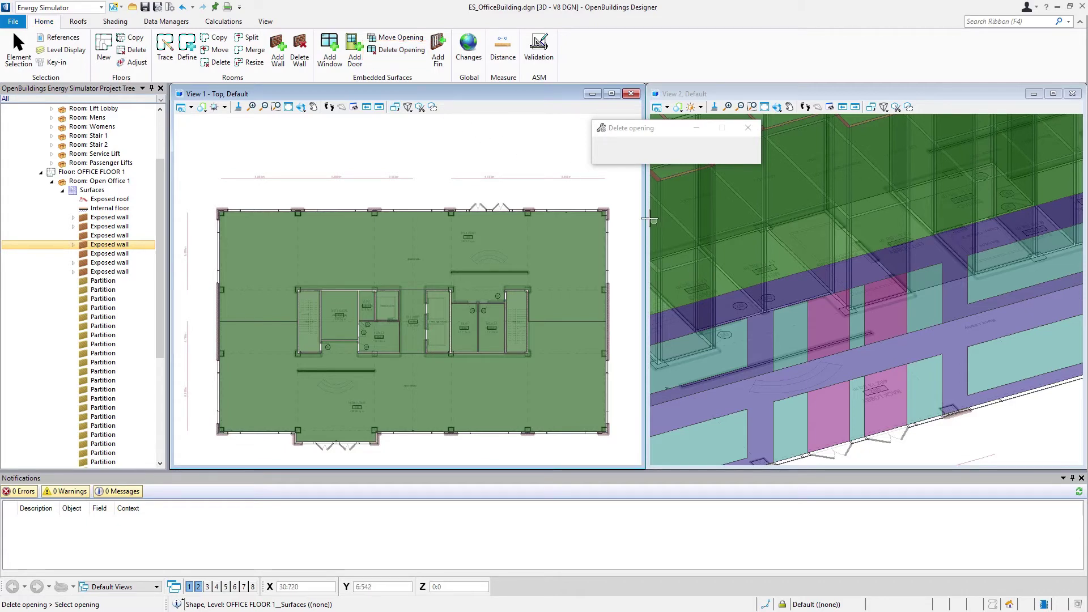
click(831, 321)
click(830, 321)
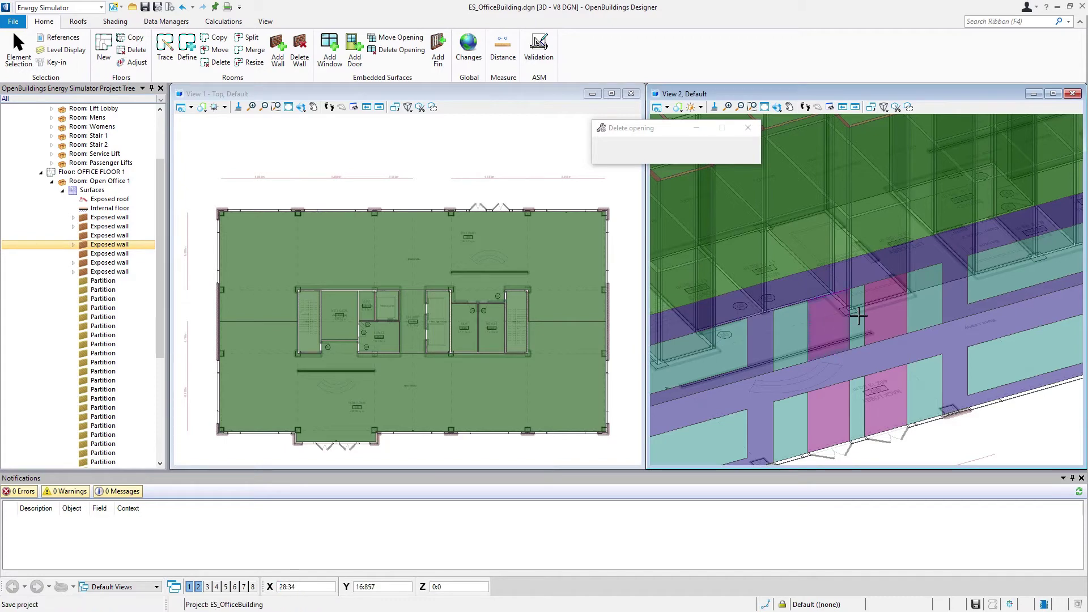
click(860, 311)
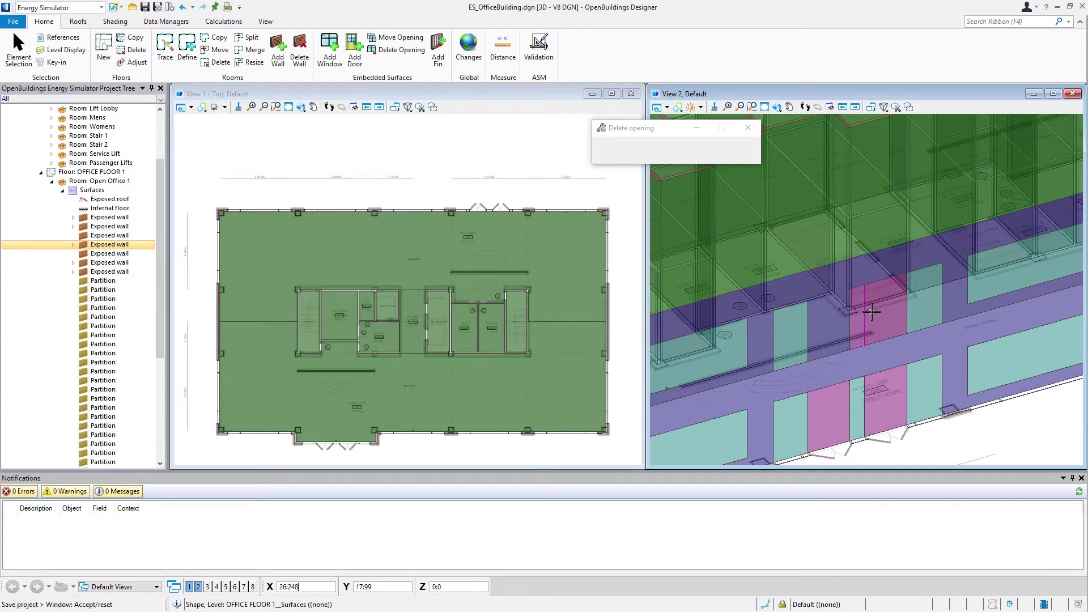
click(870, 312)
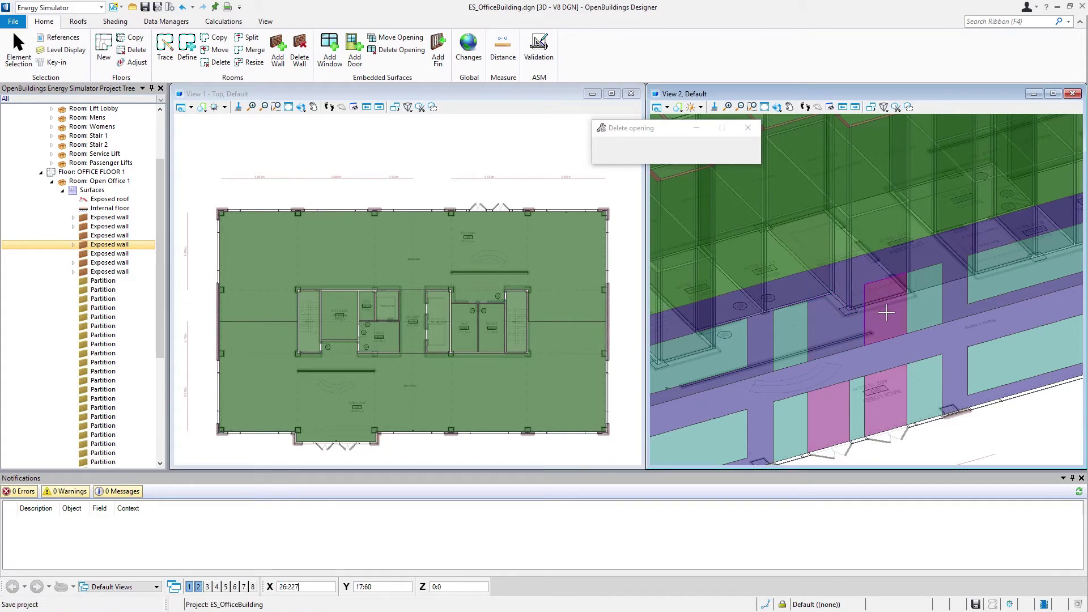
click(915, 310)
click(894, 317)
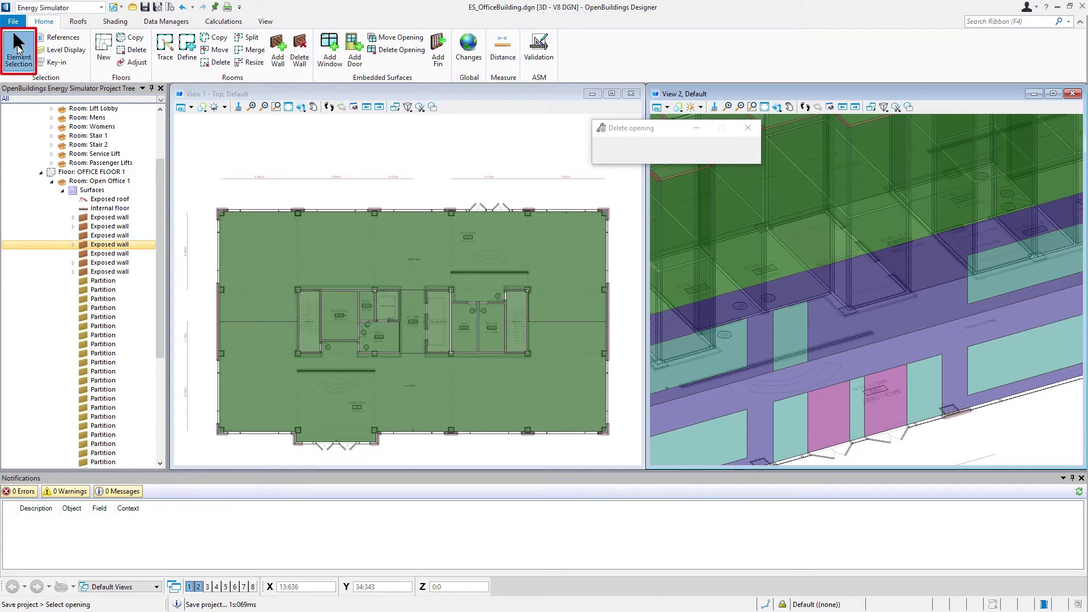
- Select the remaining upper-floor window above the second entrance and open its properties from the project tree
click(18, 45)
click(801, 332)
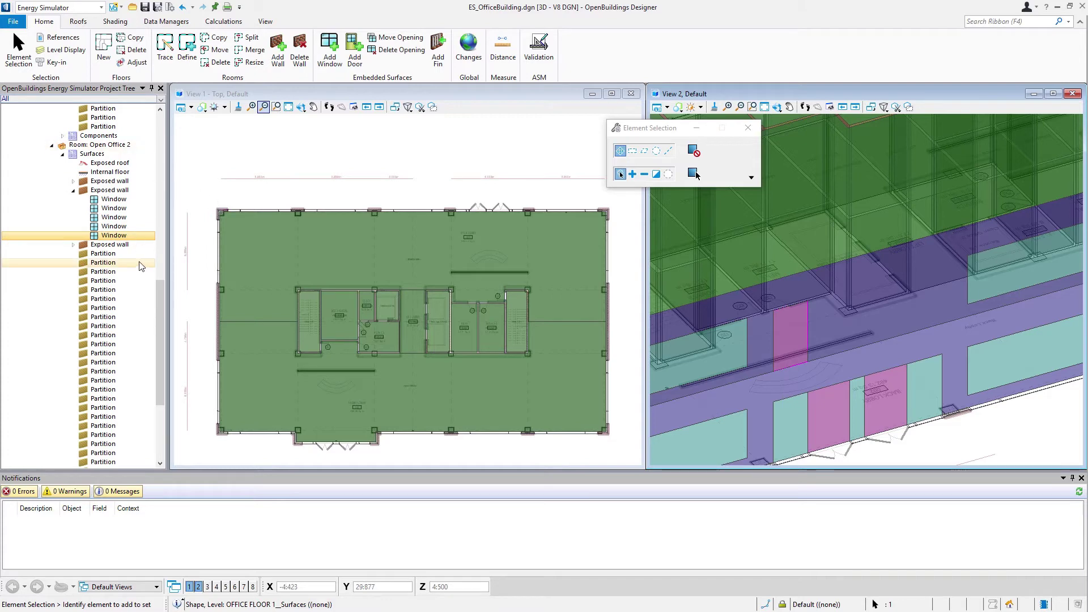
right_click(125, 236)
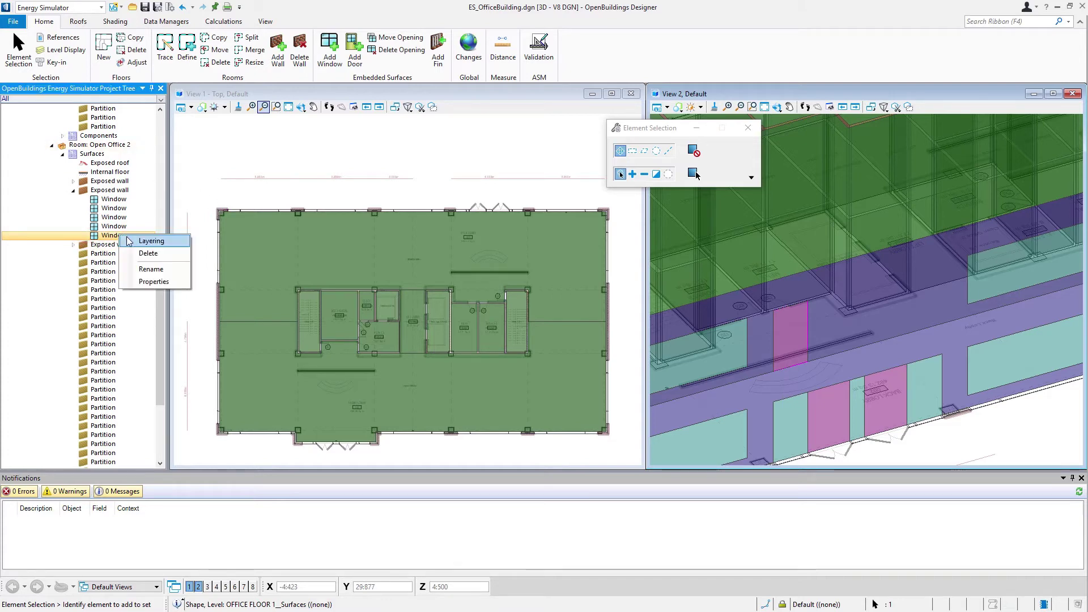
click(154, 284)
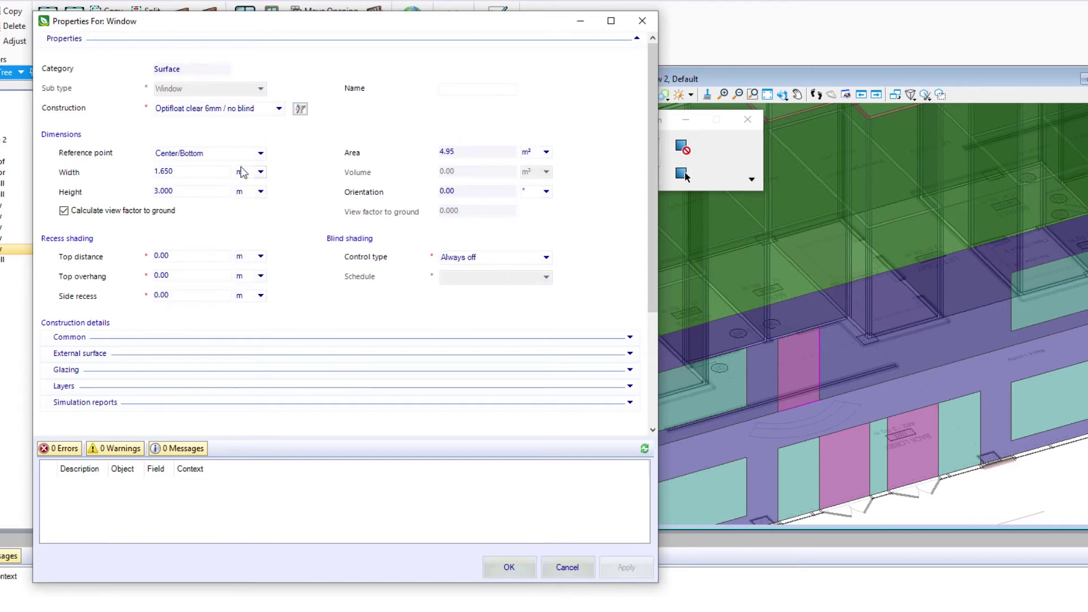
- Set the window's reference point to Left/Top and its width to 8 m
click(201, 155)
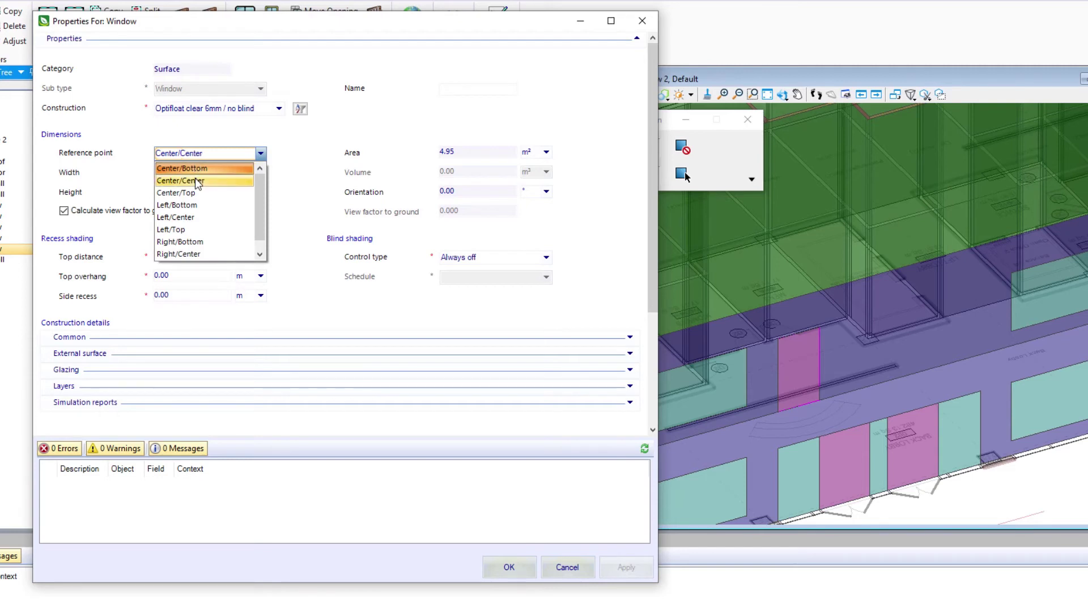
click(195, 230)
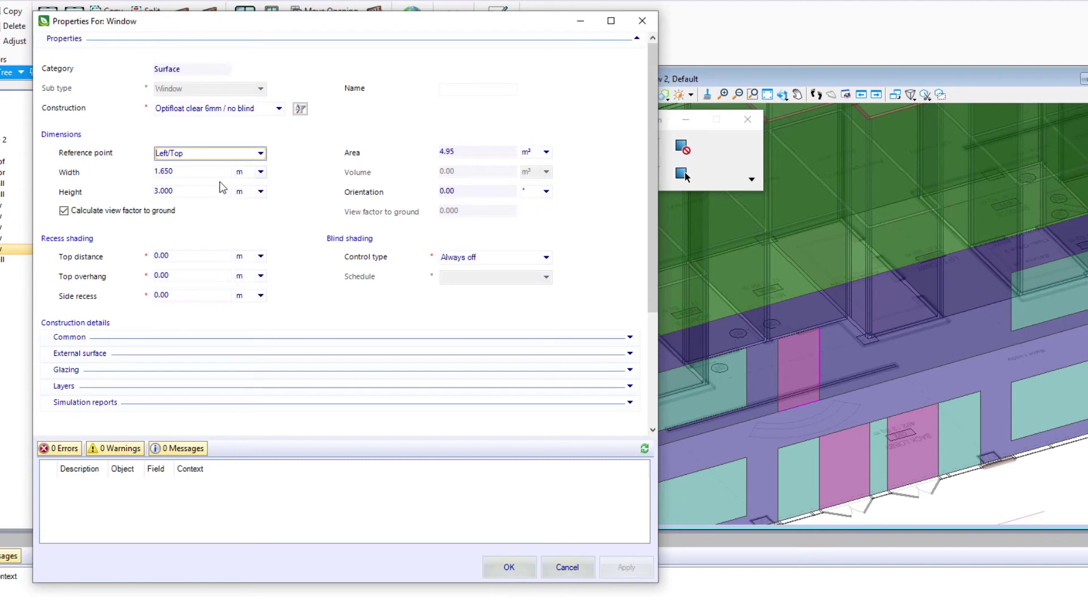
click(201, 172)
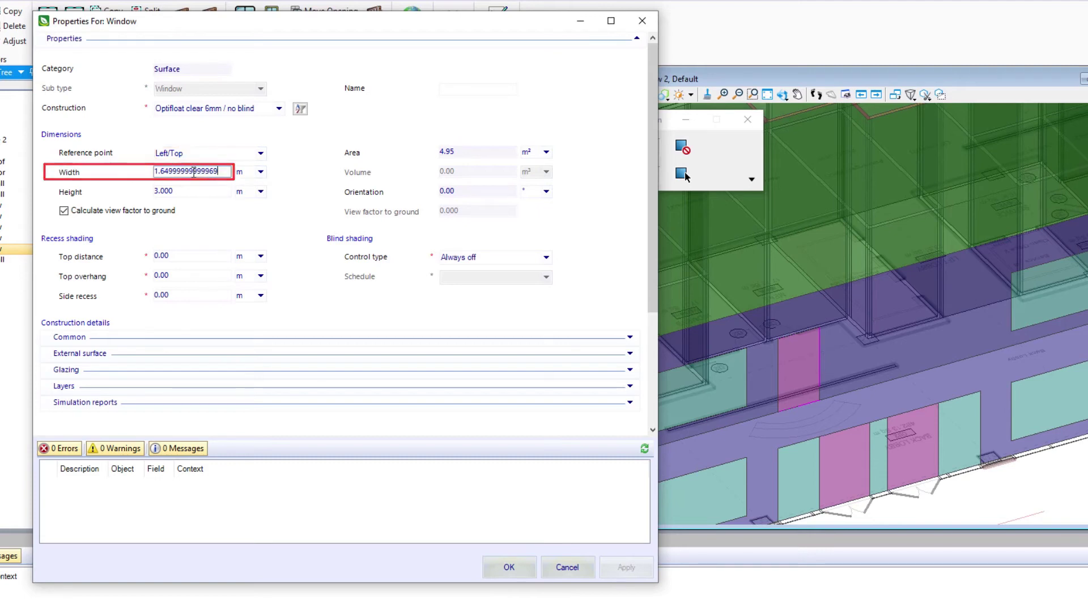
drag(225, 171, 134, 172)
text(8)
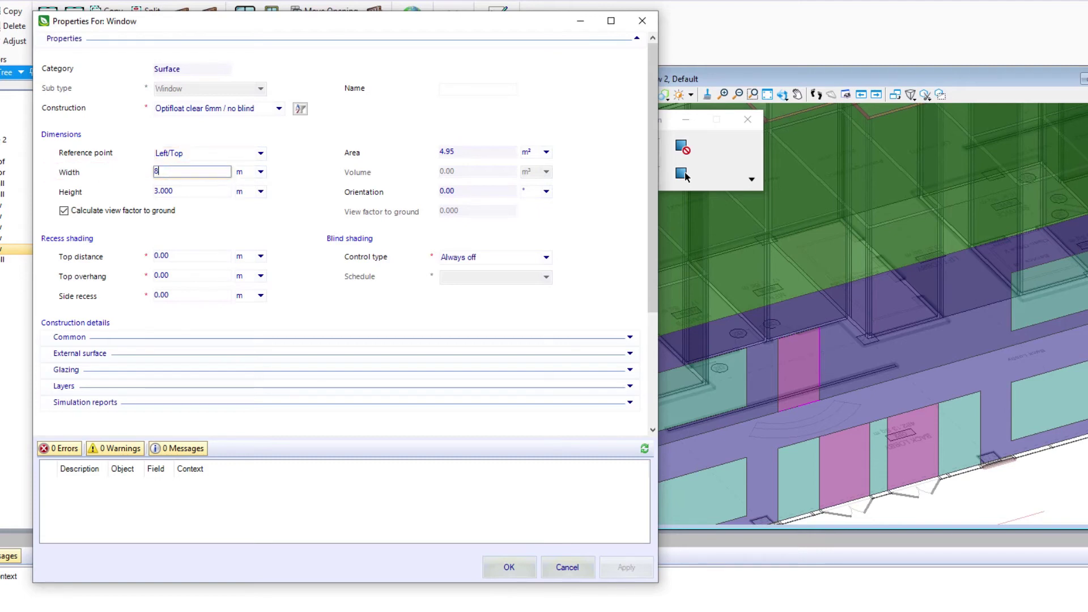
key(Tab)
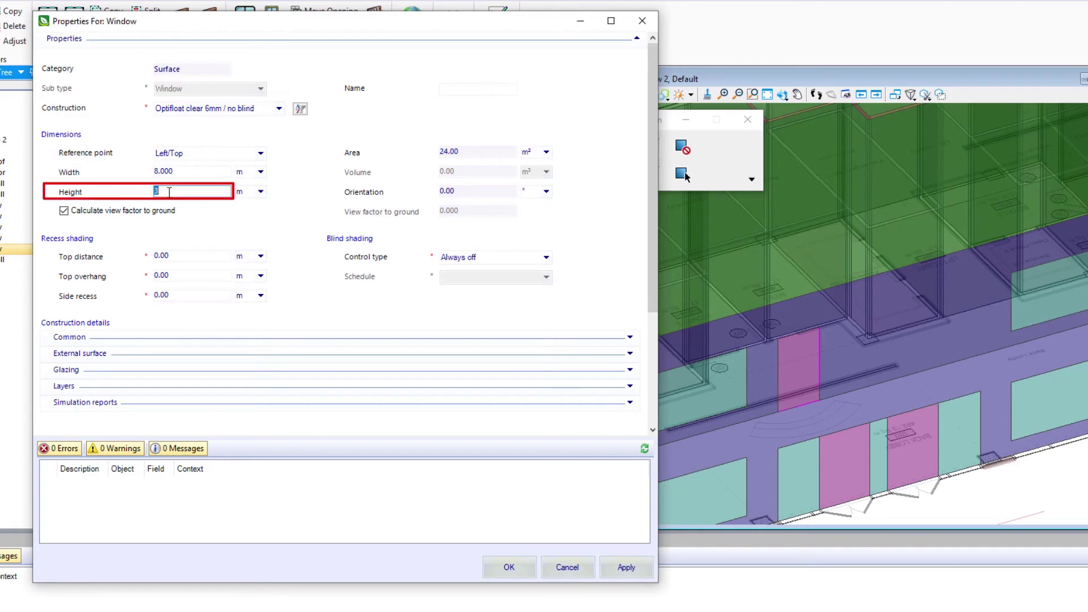
- Set the window's height to 2.4 m, apply the change and close its properties
text(2.4)
key(Tab)
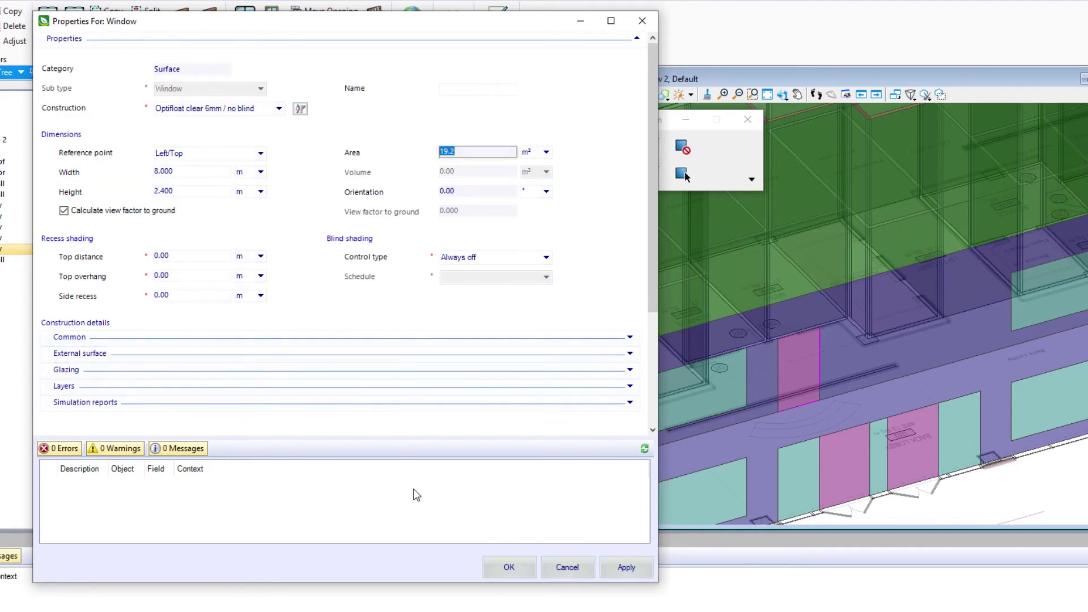
click(624, 567)
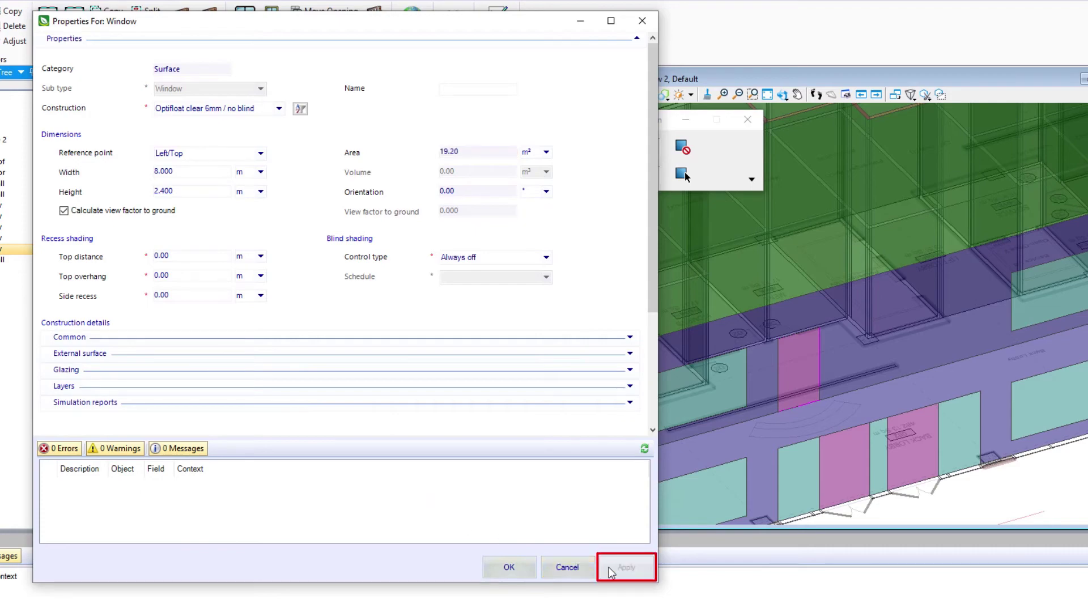
click(517, 564)
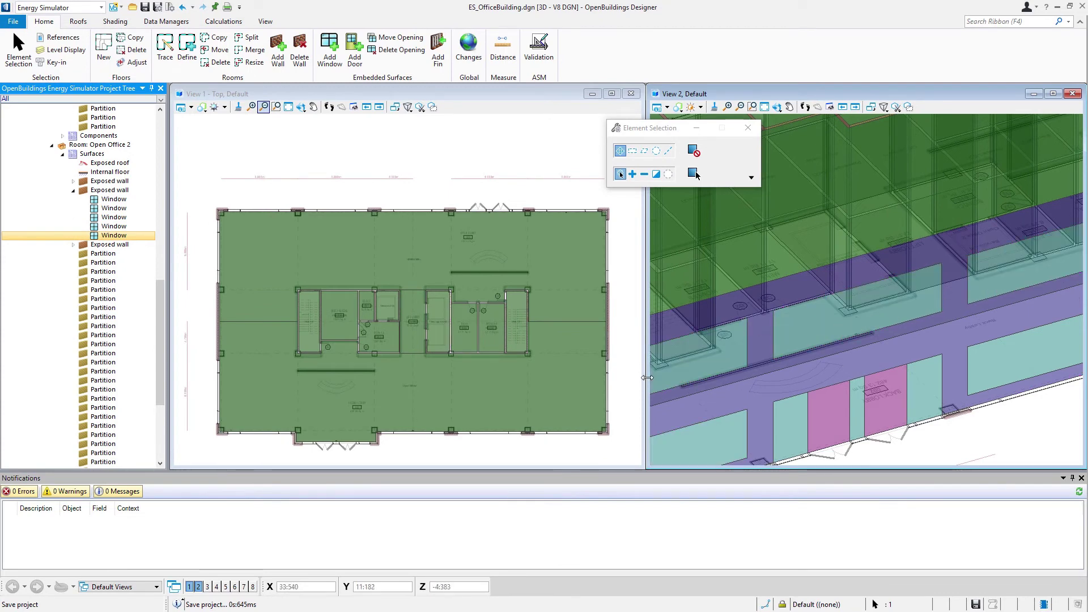
- Switch View 2 to the isometric orientation and fit the whole building in it
click(778, 109)
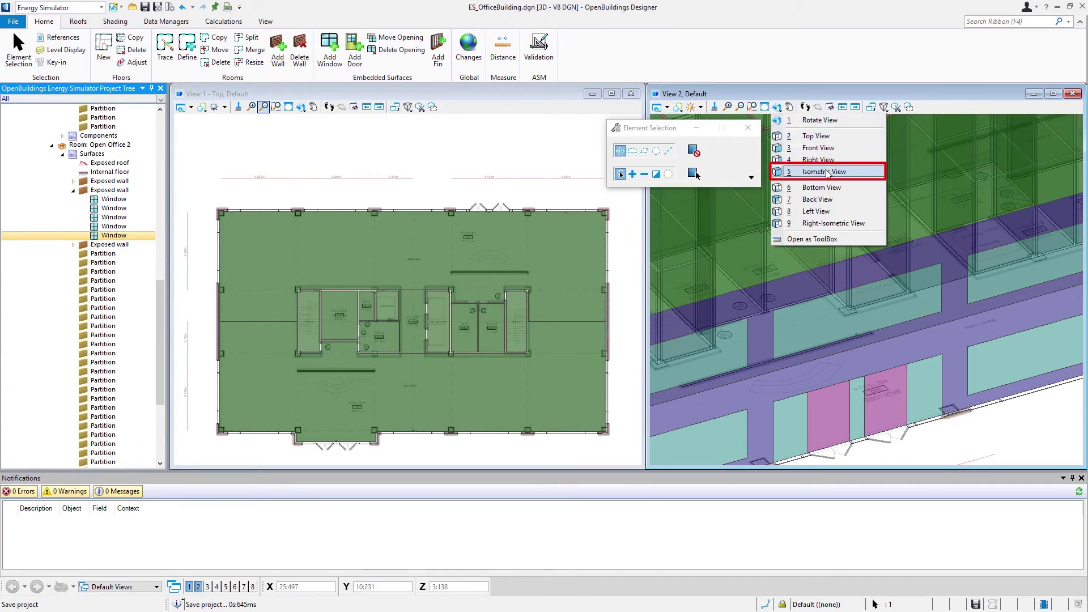
click(828, 172)
click(764, 107)
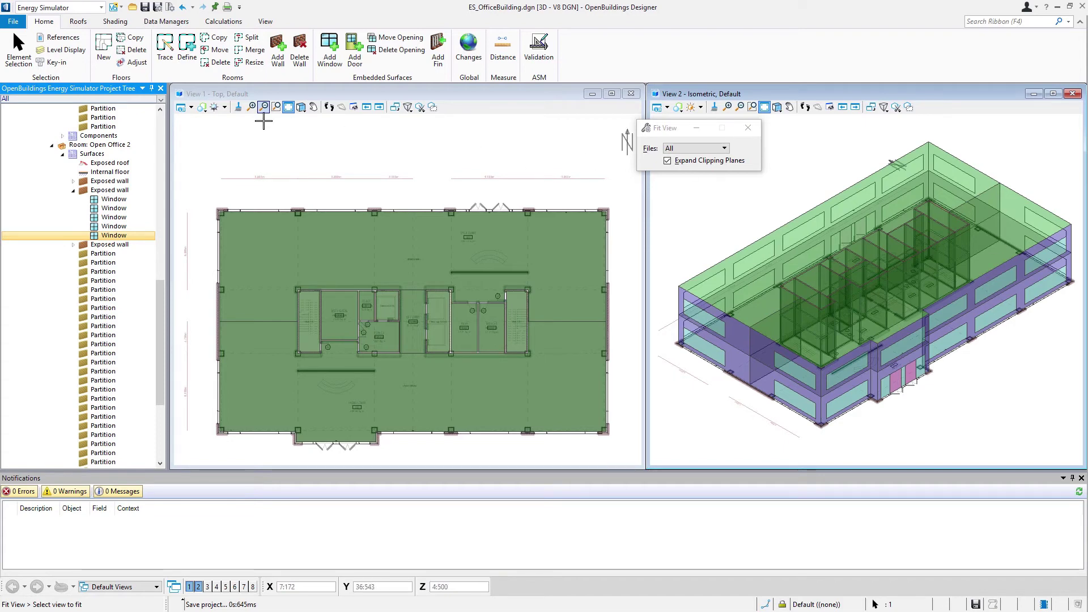
- Copy OFFICE FLOOR 1 as a new floor named OFFICE FLOOR 2 with a Delta Z of 4.50 m
click(130, 38)
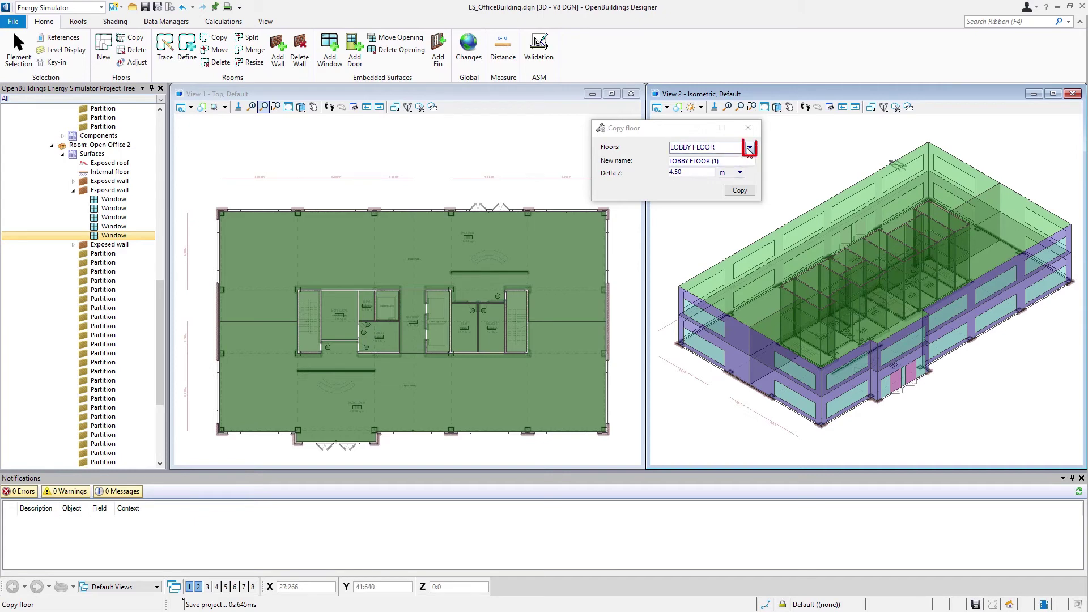
click(749, 148)
click(727, 172)
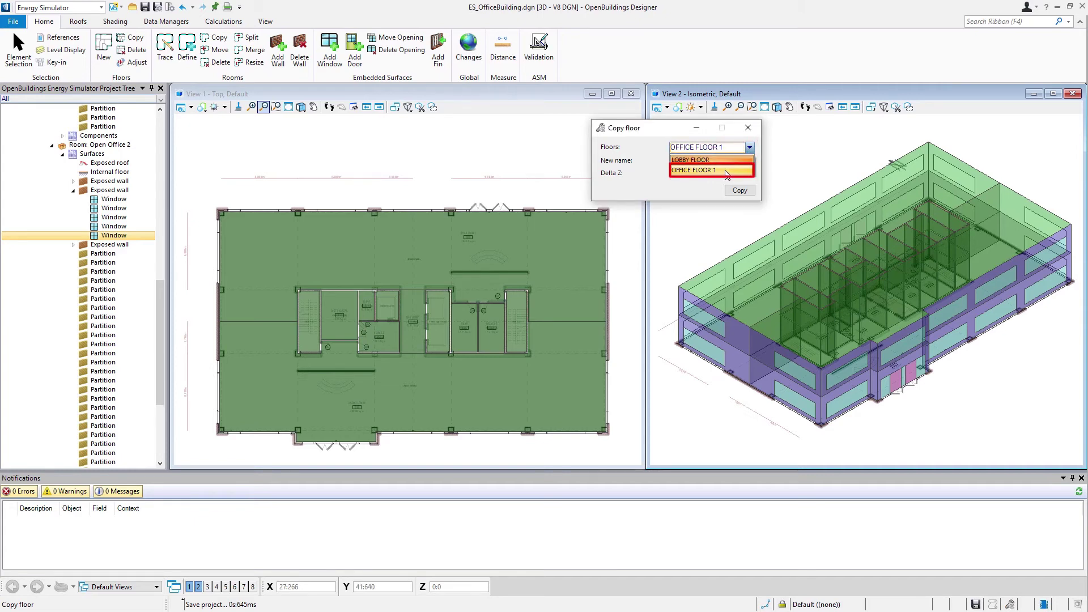
click(727, 172)
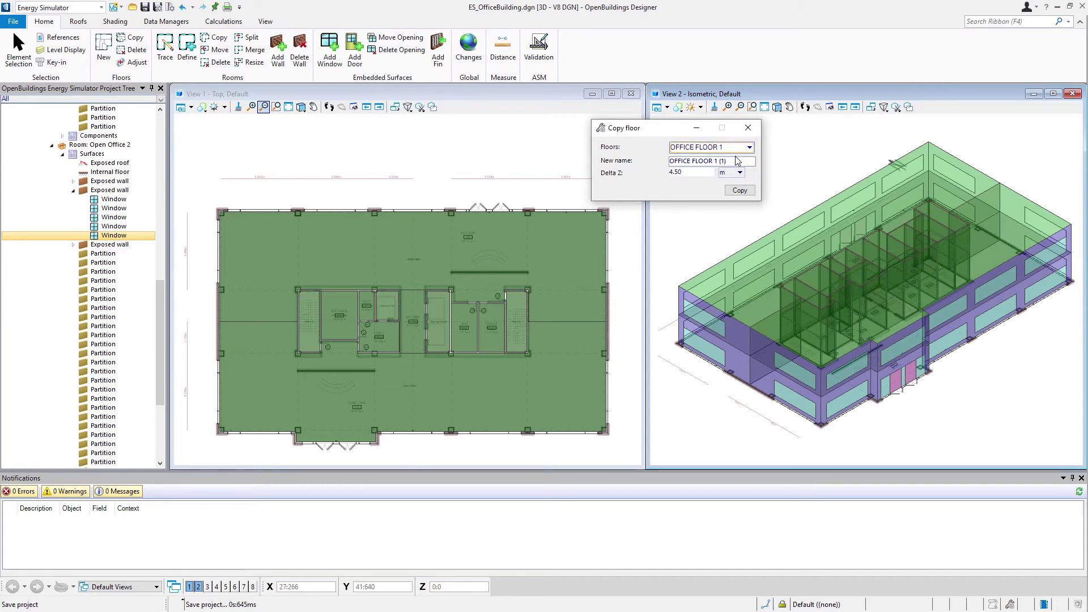
drag(736, 161, 716, 161)
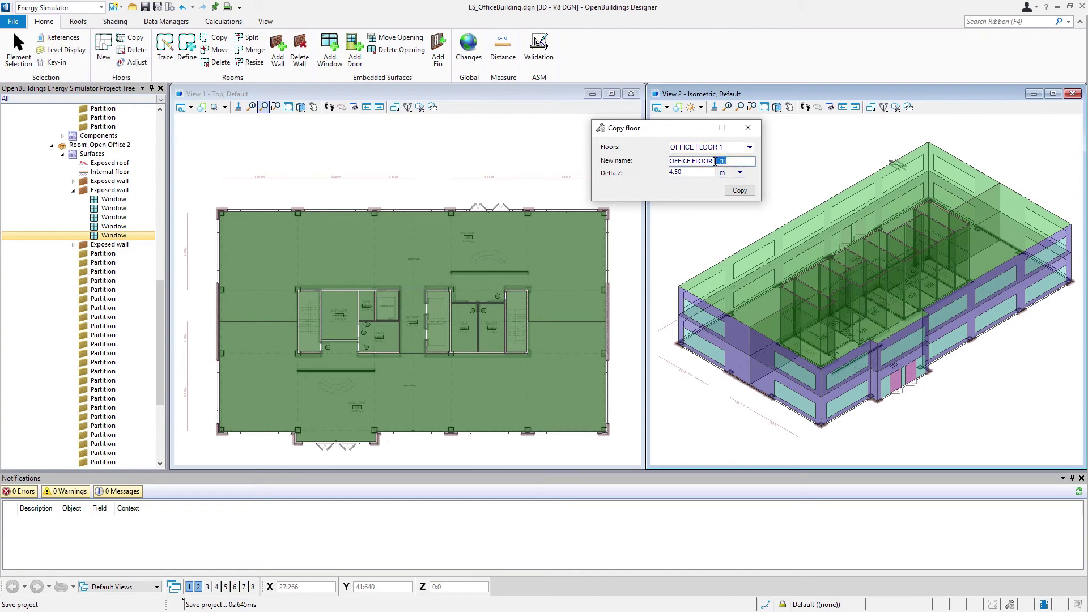
text(2)
key(Tab)
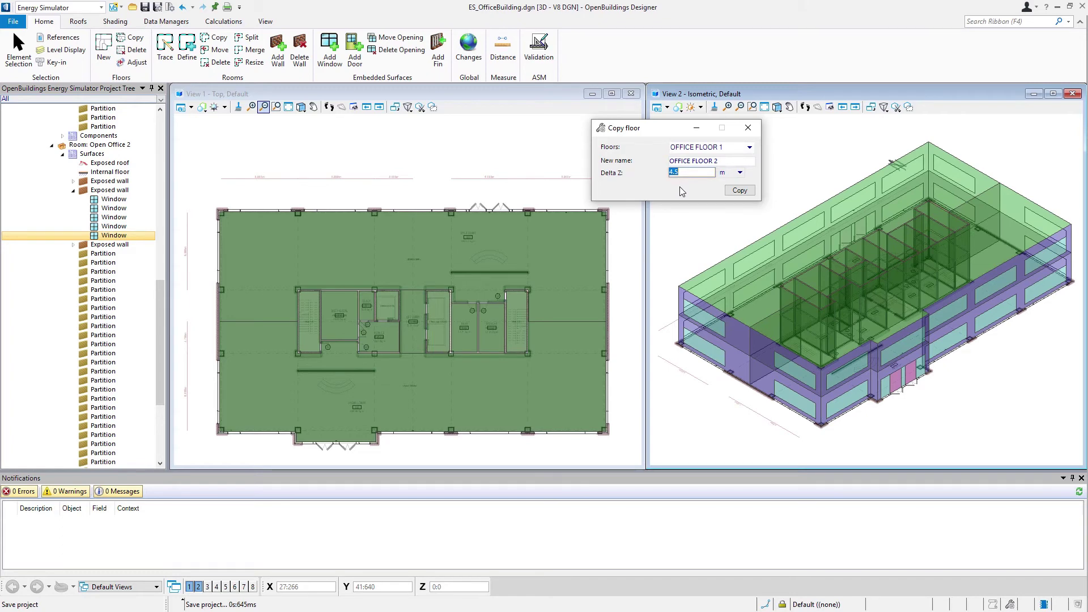
click(740, 191)
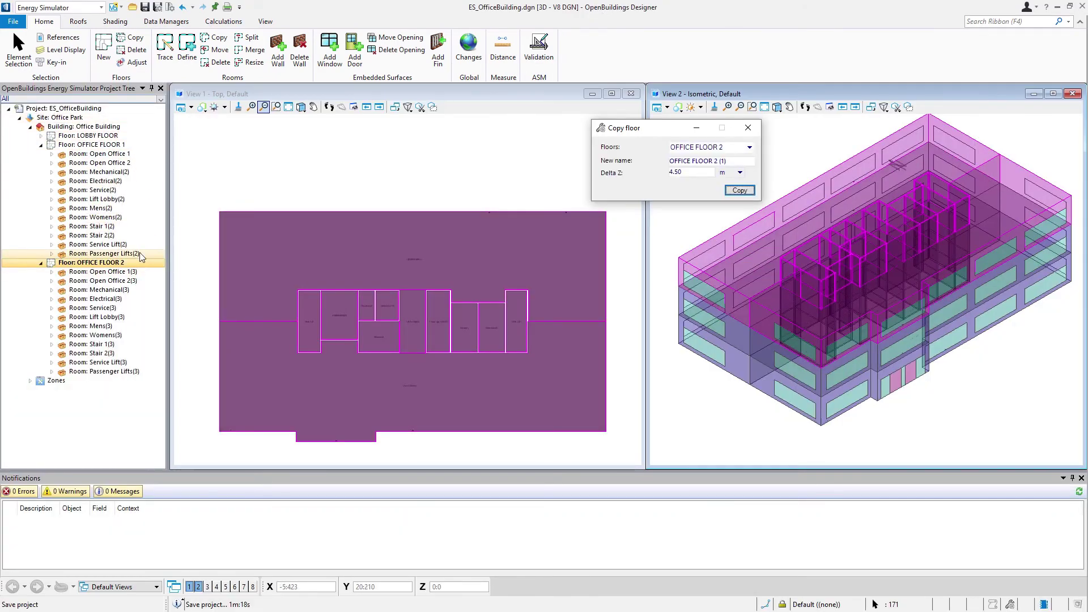
- Replace the drawing of OFFICE FLOOR 2 with OFFICE FLOOR PLAN-02.dgn, using the OFFICE FLOOR 2 PLAN model, and close the floor copy tool
click(112, 267)
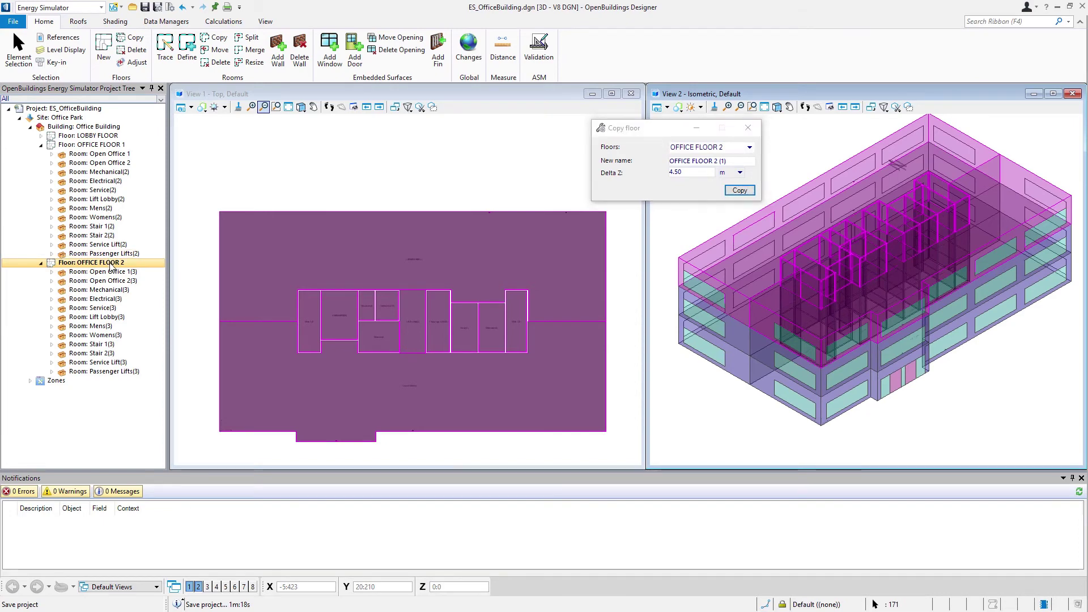
right_click(112, 267)
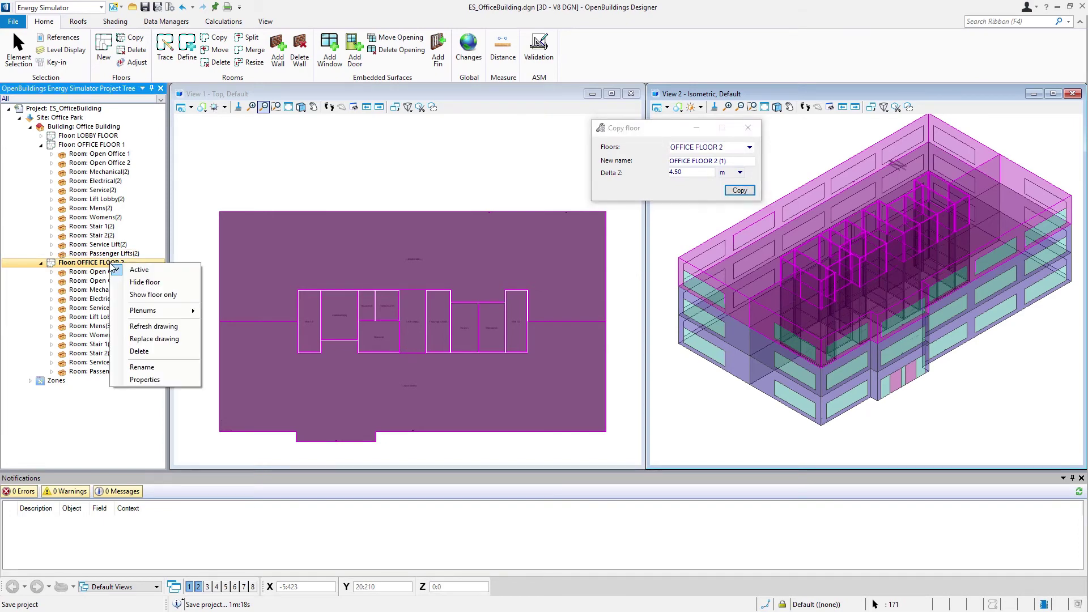
click(143, 339)
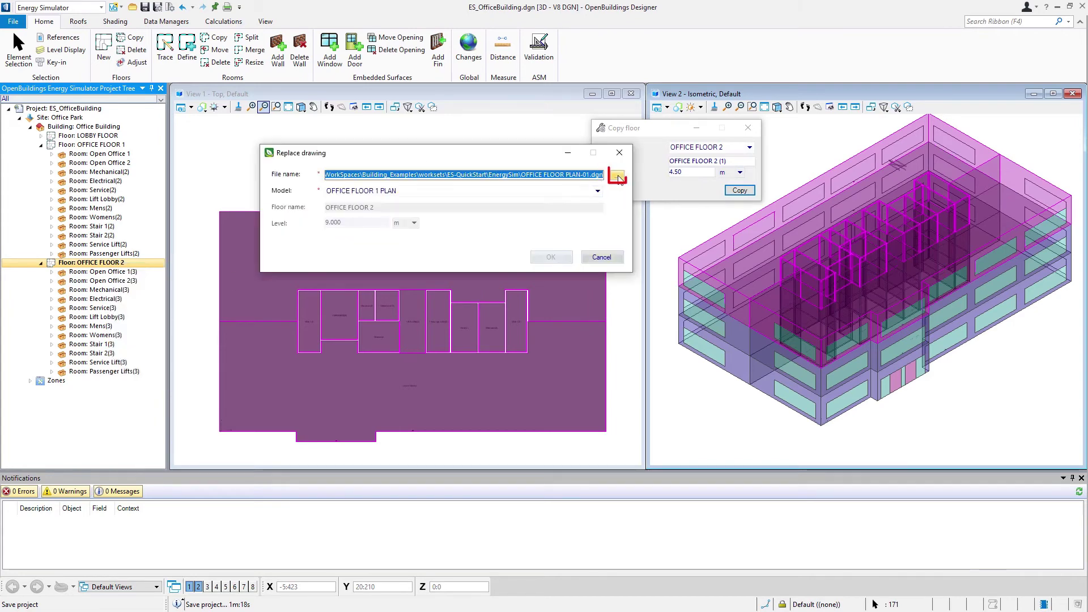
click(617, 178)
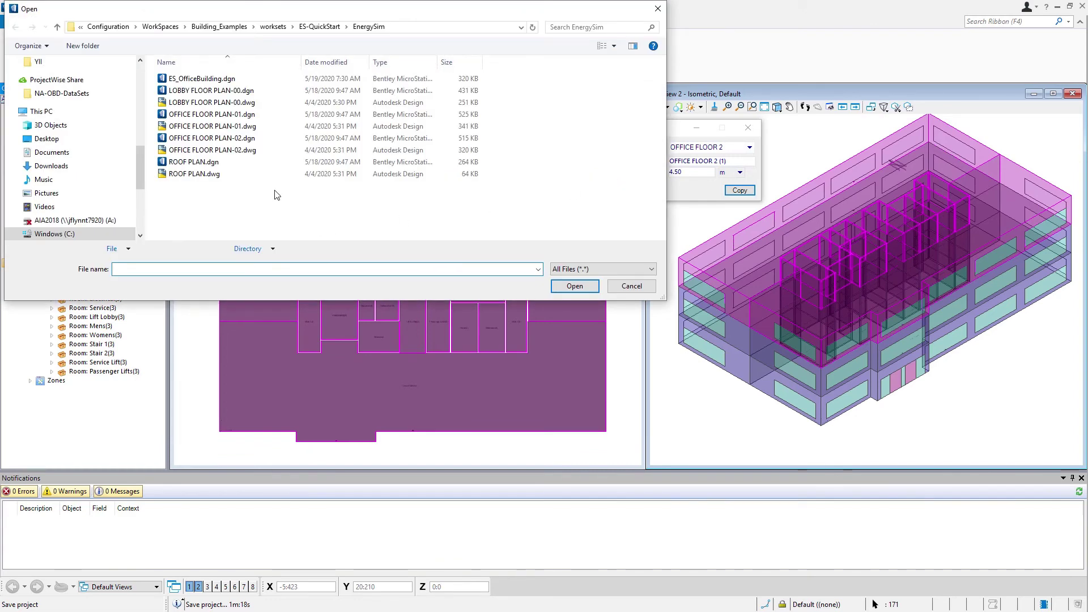
click(269, 141)
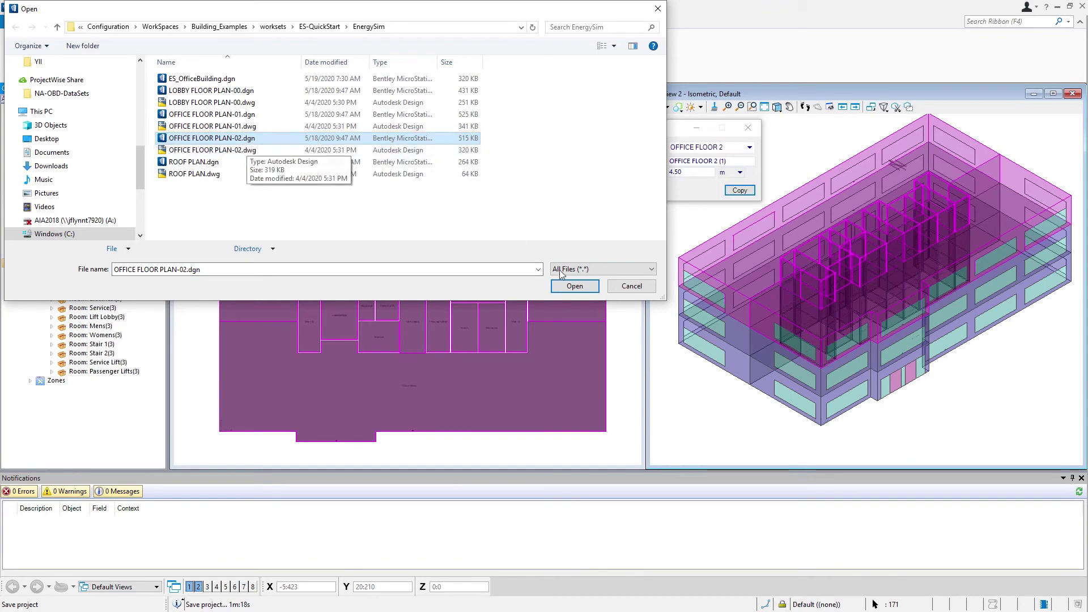
click(573, 286)
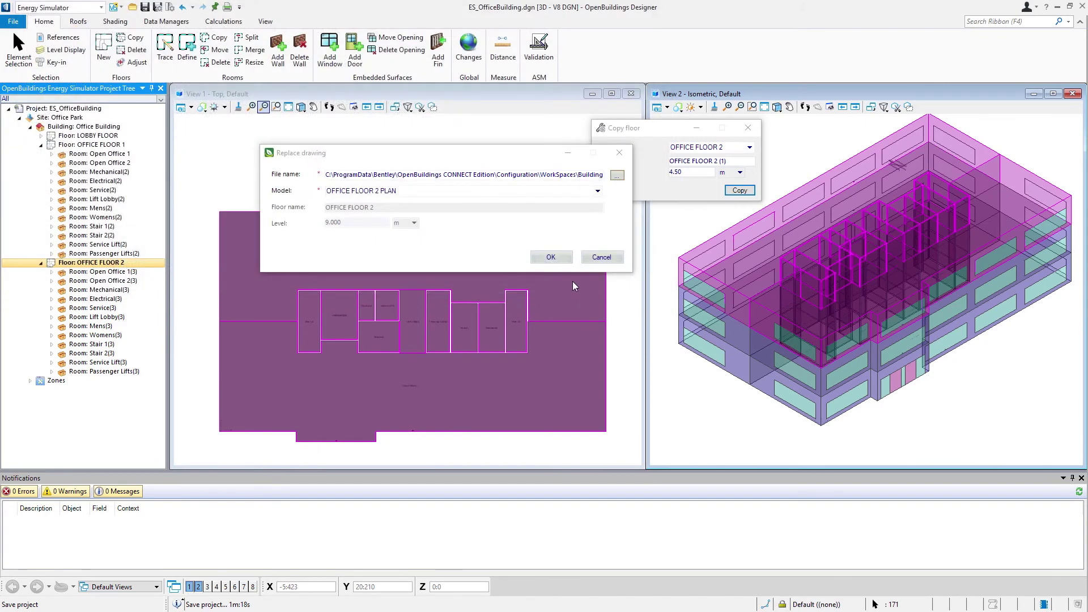
click(557, 257)
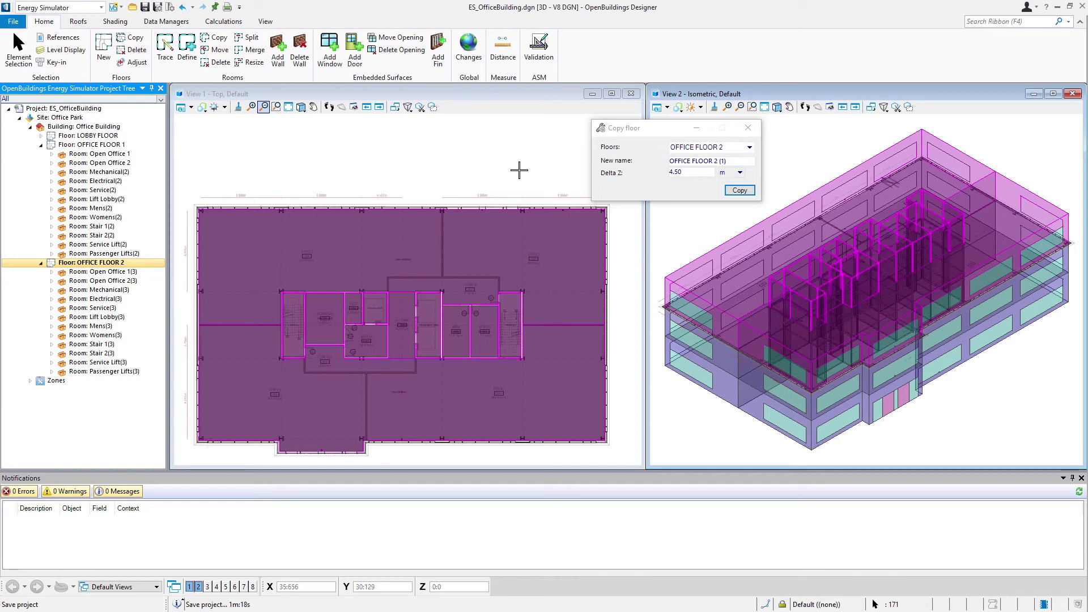
click(748, 127)
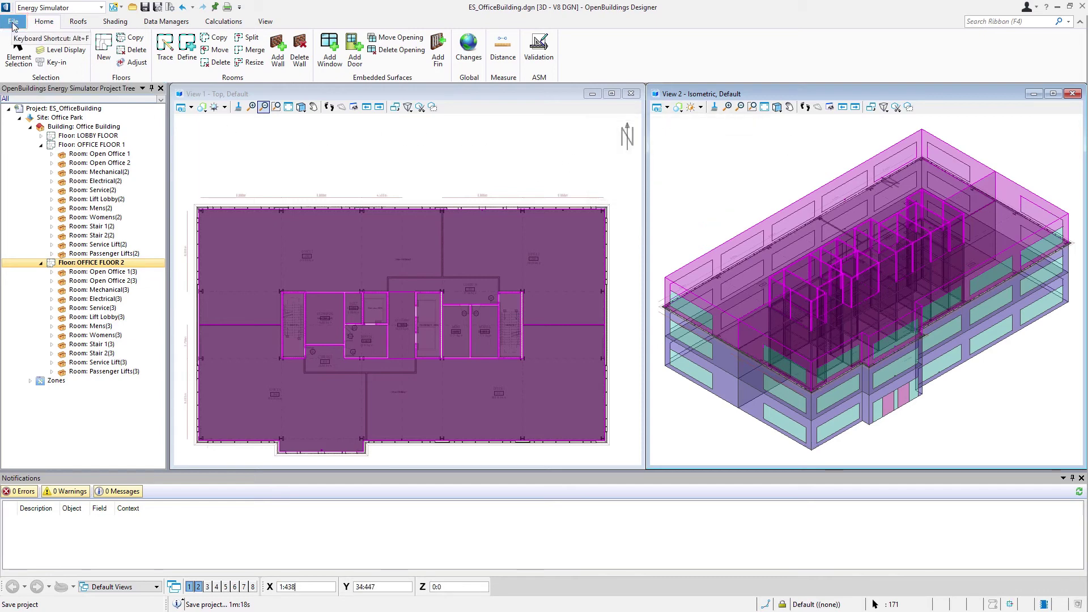
- Save a copy of the project file as ES_OfficeBuilding-v2.dgn in the EnergySim folder
click(13, 23)
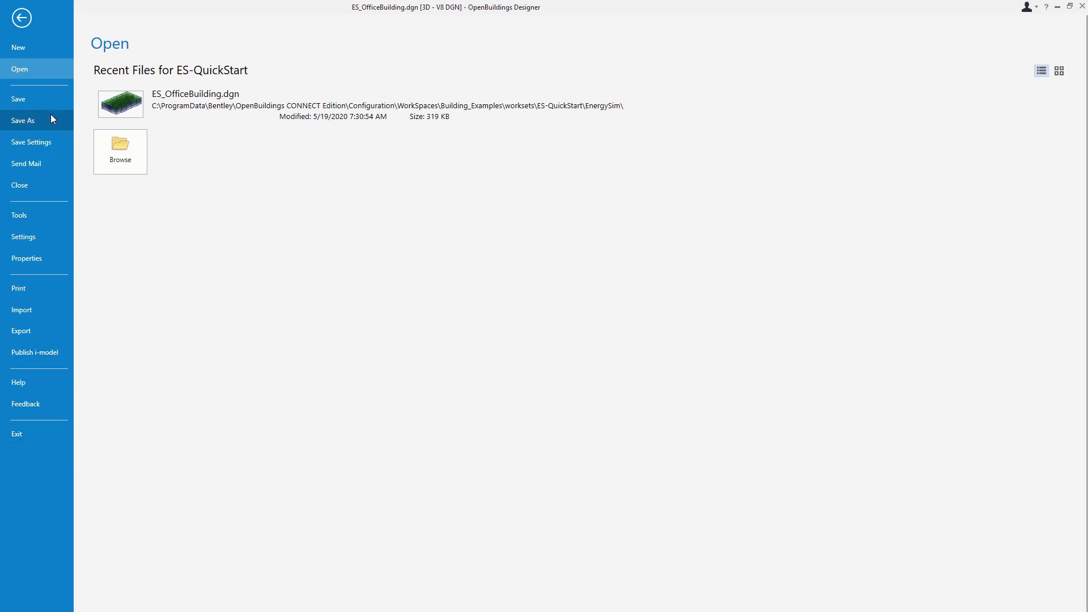
click(22, 121)
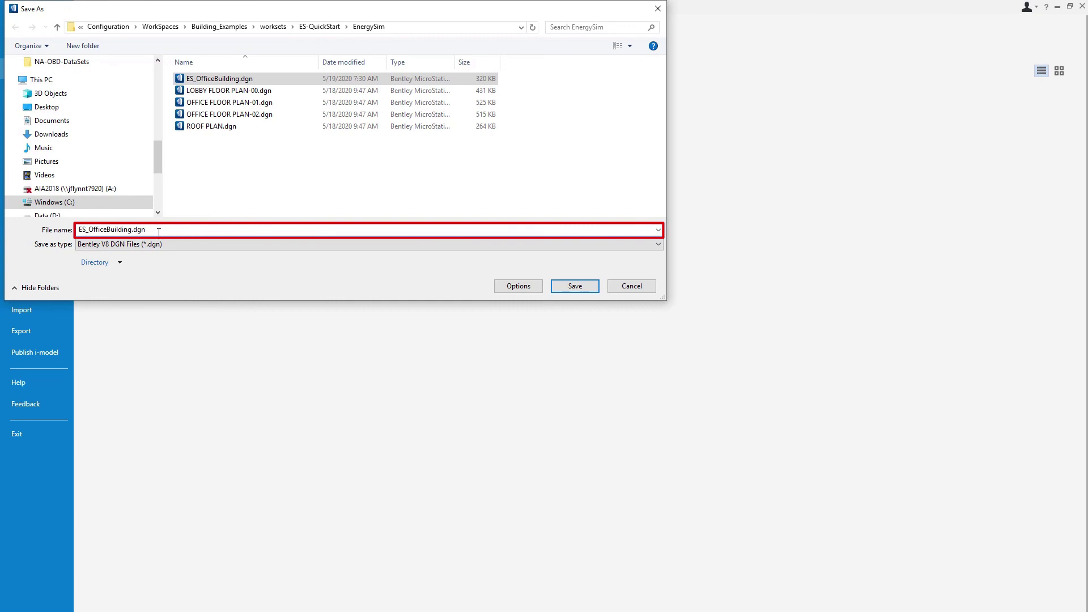
text(-)
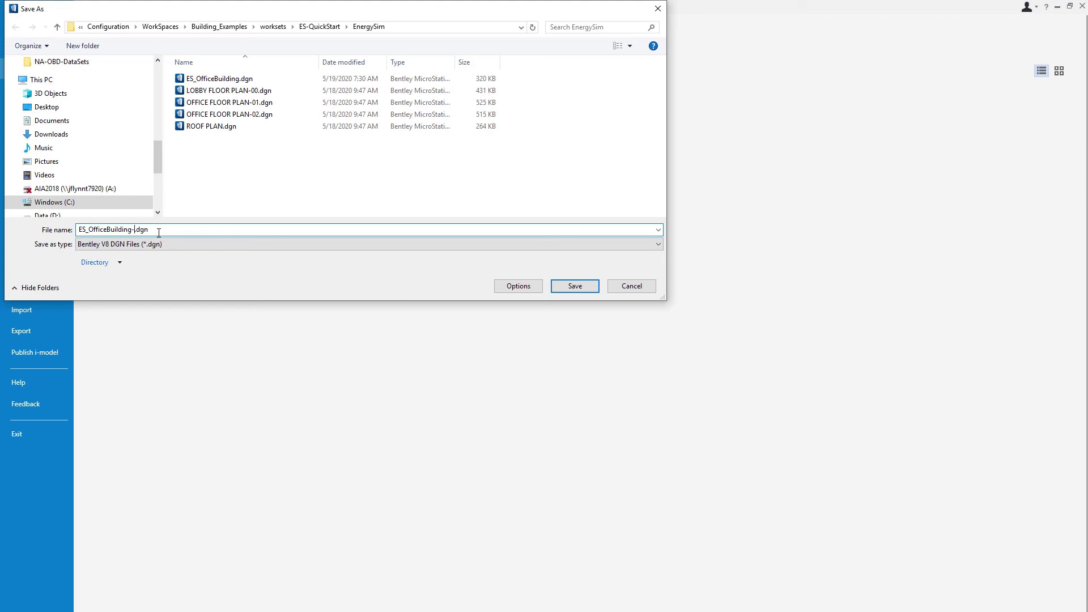
text(v2)
click(567, 285)
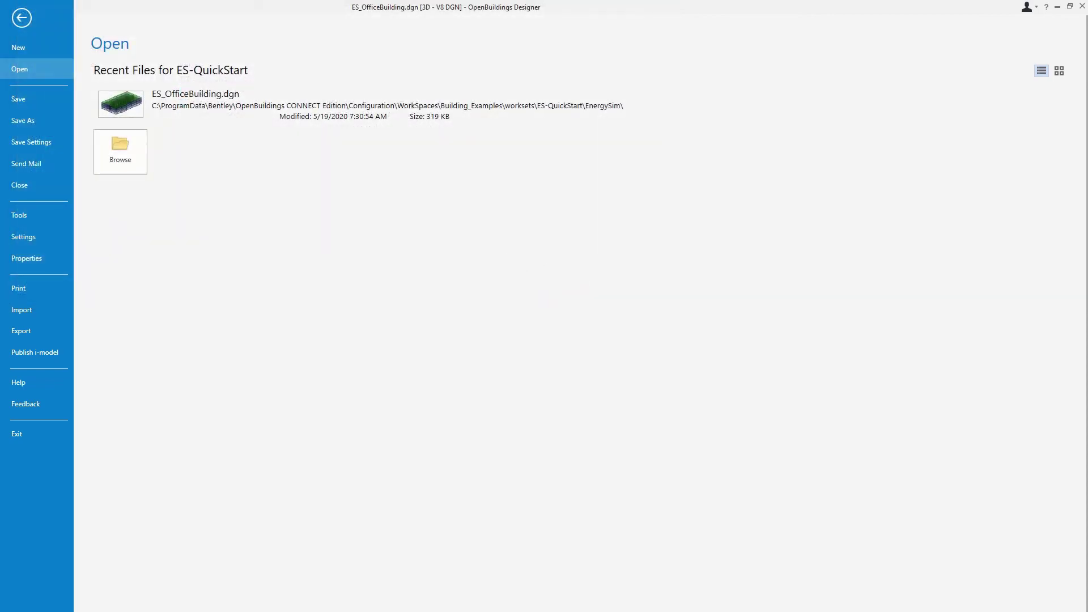